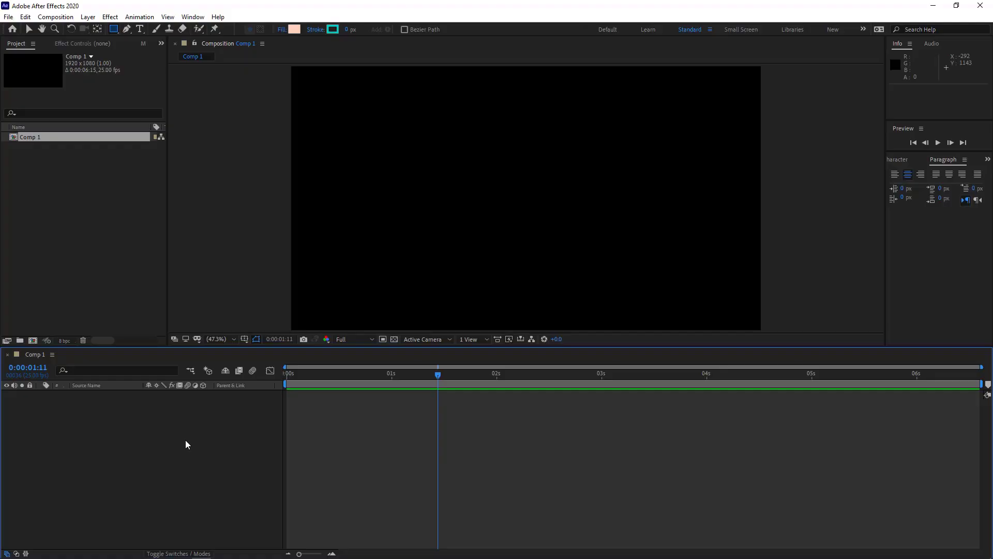
Add a text layer reading "Awesome Text" and centre it in the composition.
key(ctrl+t)
click(536, 199)
text(A)
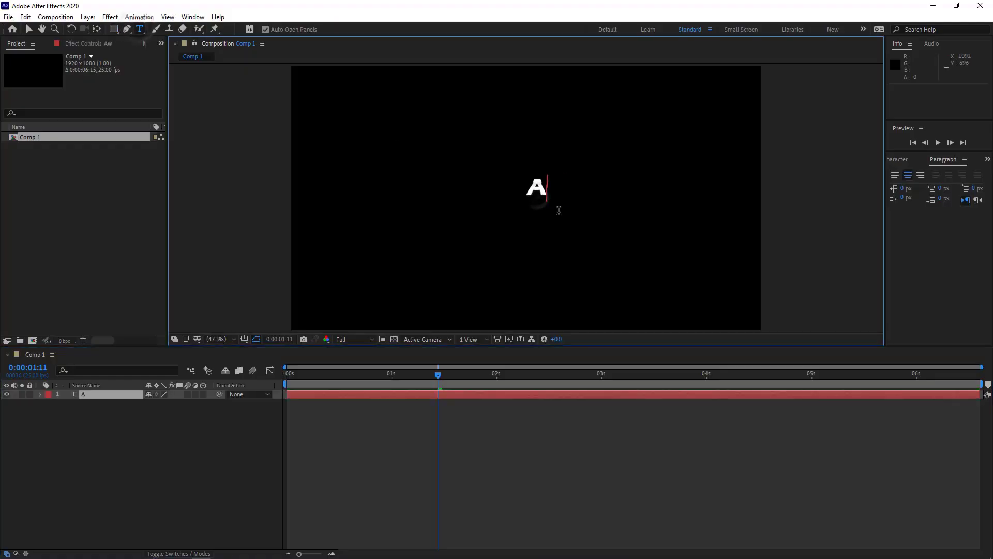
text(wesome Text)
click(29, 30)
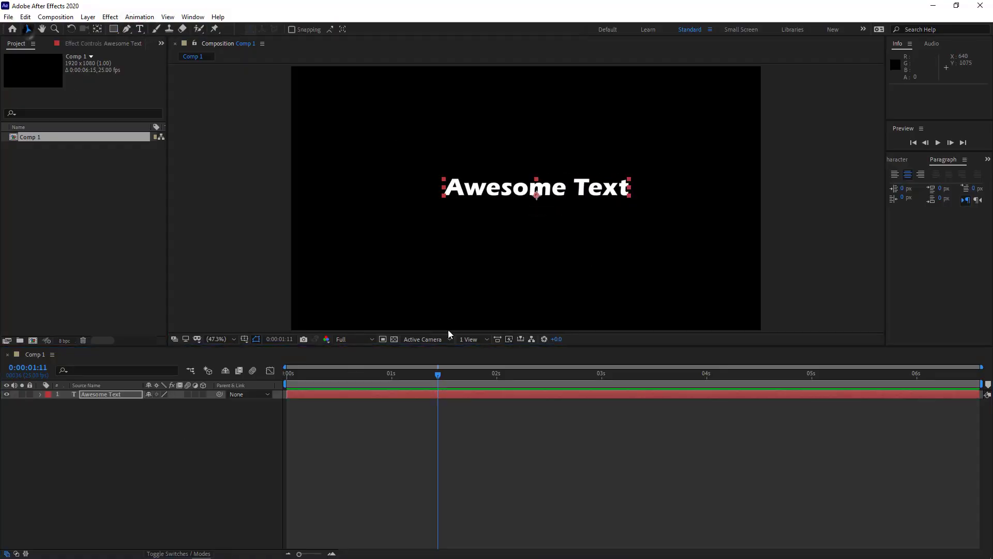
key(ctrl+Home)
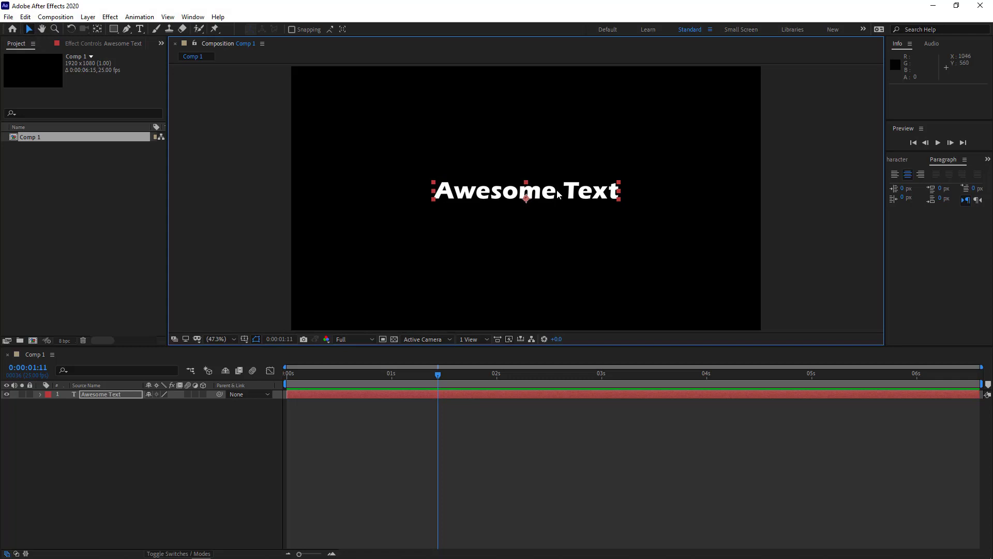
Expand the Awesome Text layer's Text properties and add a Position animator.
click(40, 394)
click(50, 403)
click(208, 403)
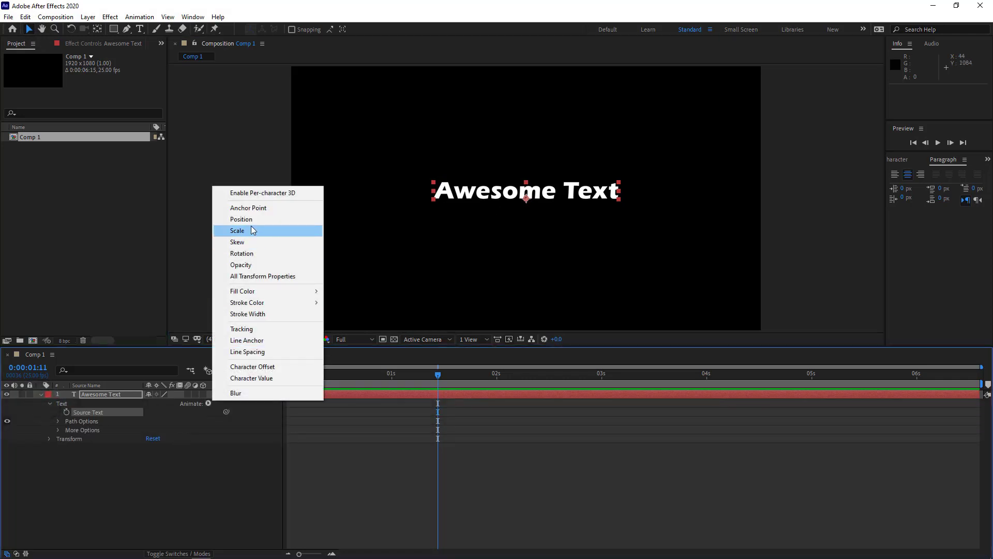
click(241, 219)
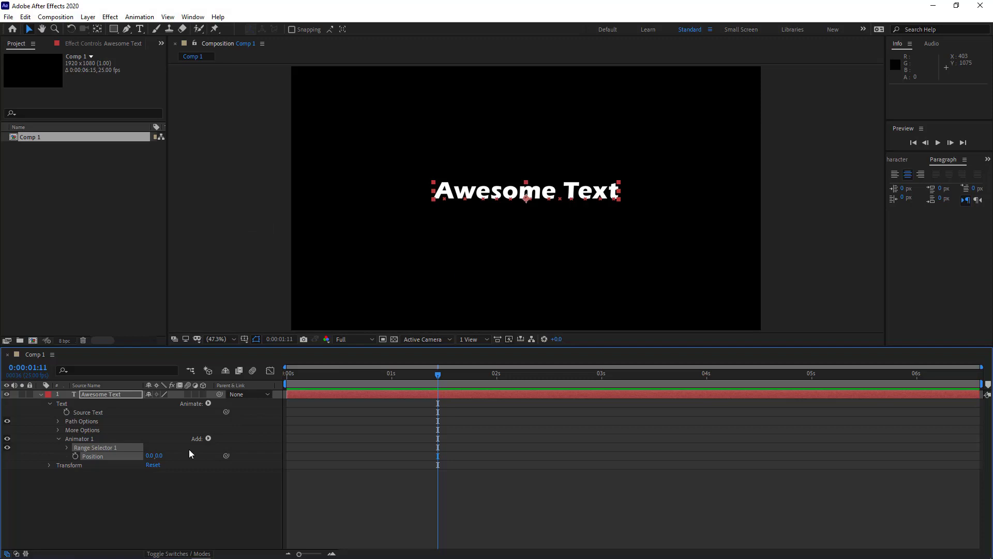
Add an Expression selector to Animator 1 and delete its Range Selector 1.
click(87, 438)
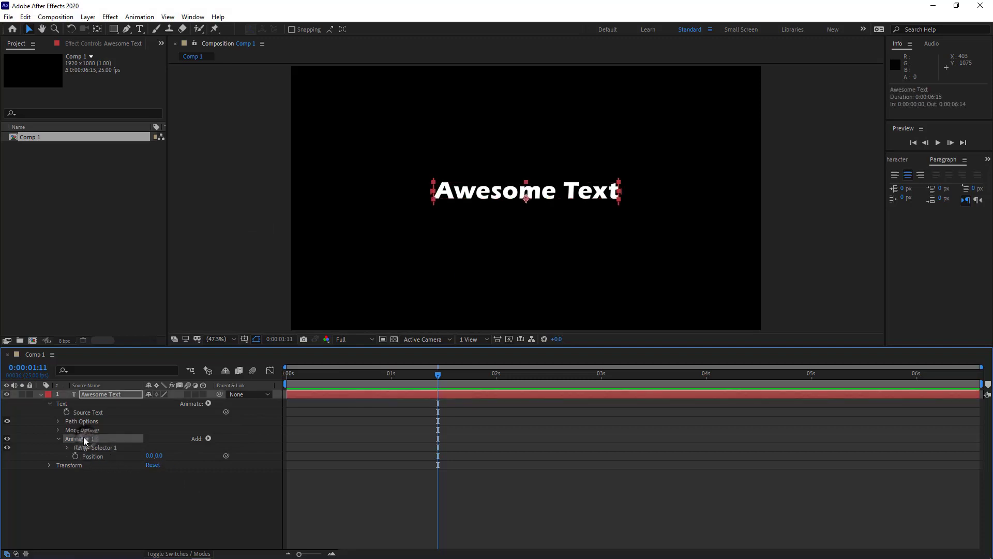
click(208, 439)
mouse_move(238, 454)
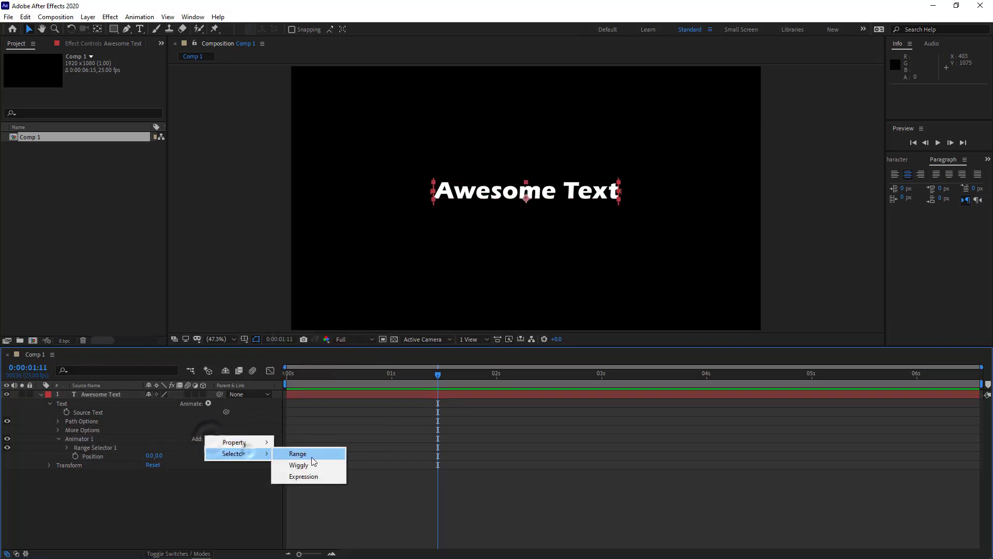
click(312, 477)
drag(110, 456, 91, 451)
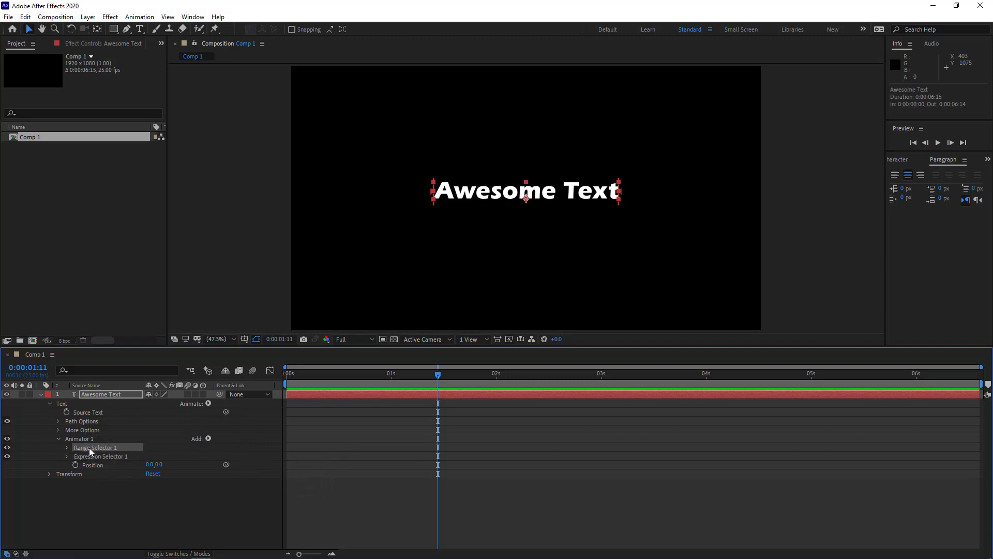
key(Delete)
Replace the Expression Selector's Amount expression with the copied bounce code (freq 2, amplitude 200, decay 6.0, delay .08) and enlarge the expression area.
click(68, 448)
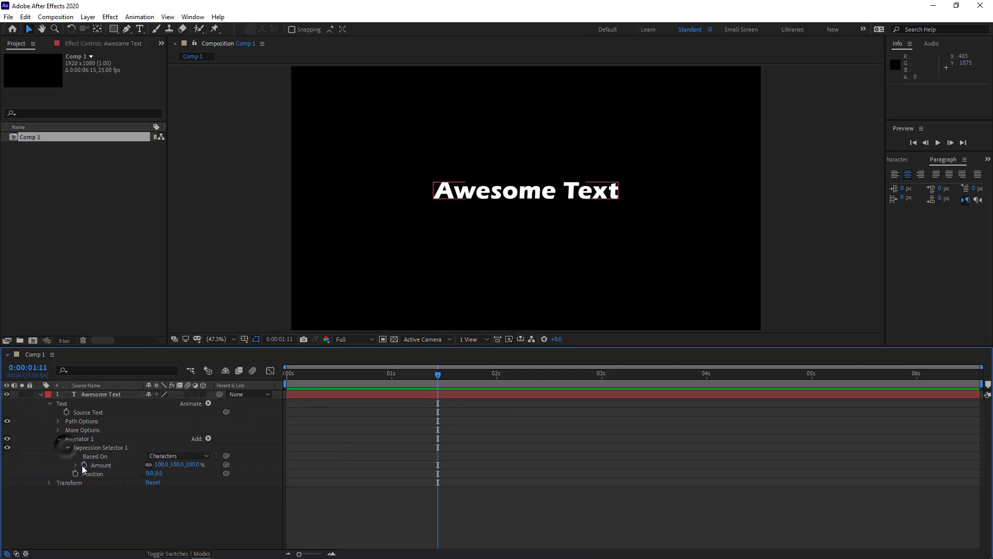
click(76, 465)
click(343, 473)
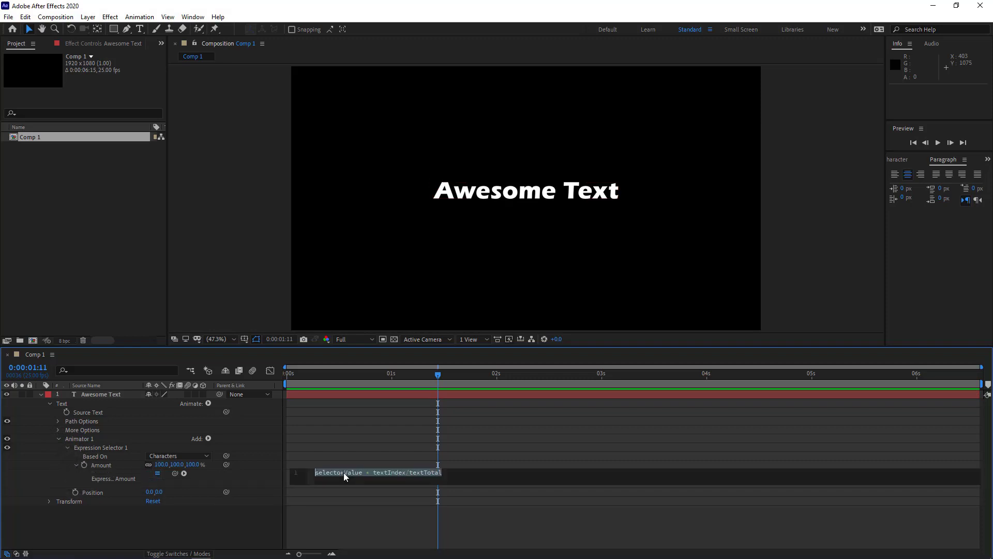
key(ctrl+v)
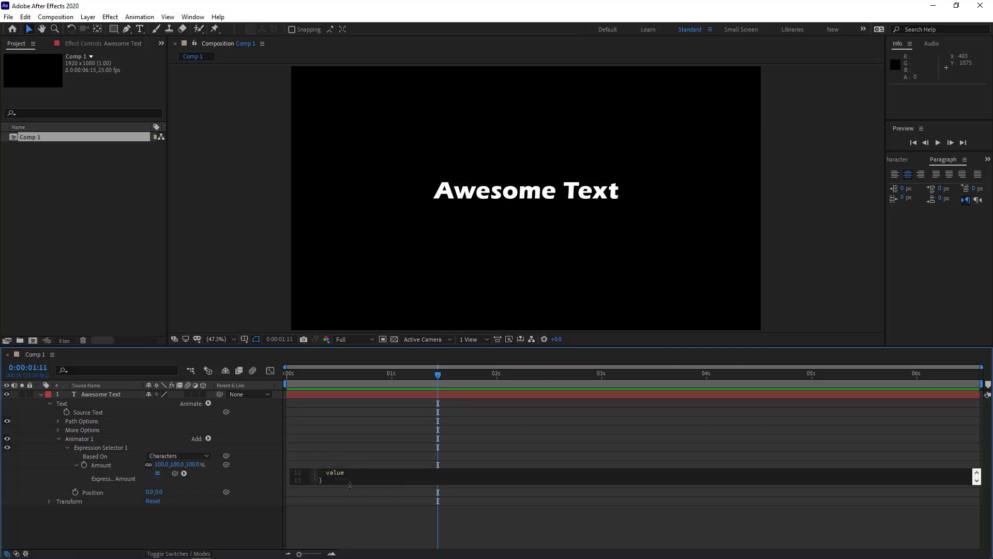
drag(350, 485, 358, 514)
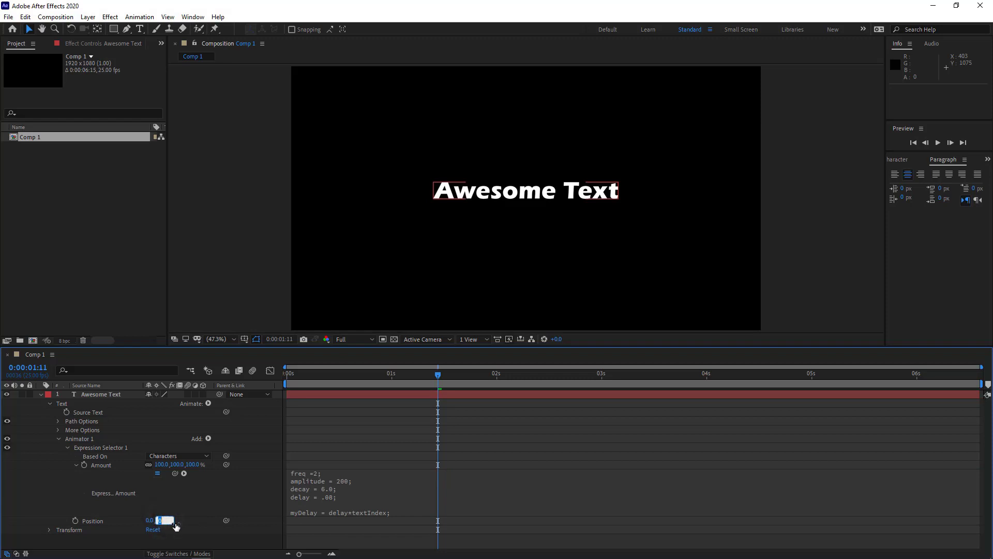
Set the animator's vertical Position to -150 and preview the animation from the first frame.
text(-150)
key(Return)
key(space)
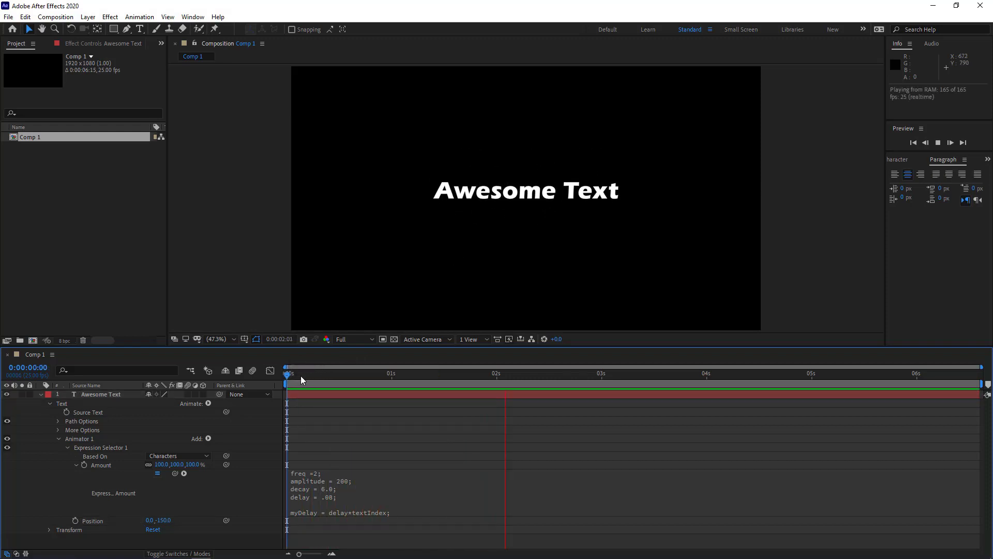
drag(306, 376, 230, 371)
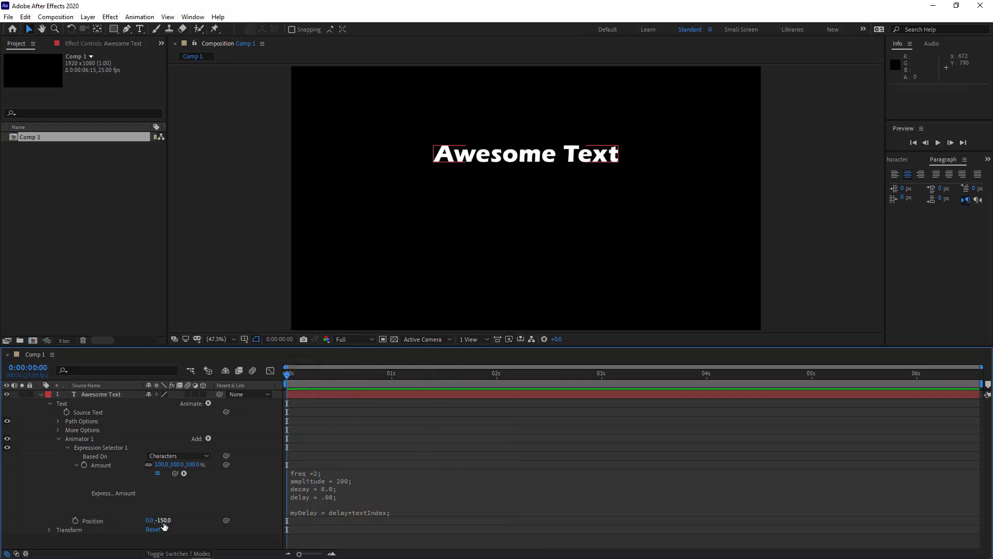
Try a vertical Position of 150 for the animator, preview it, and undo the change.
text(1500)
key(Return)
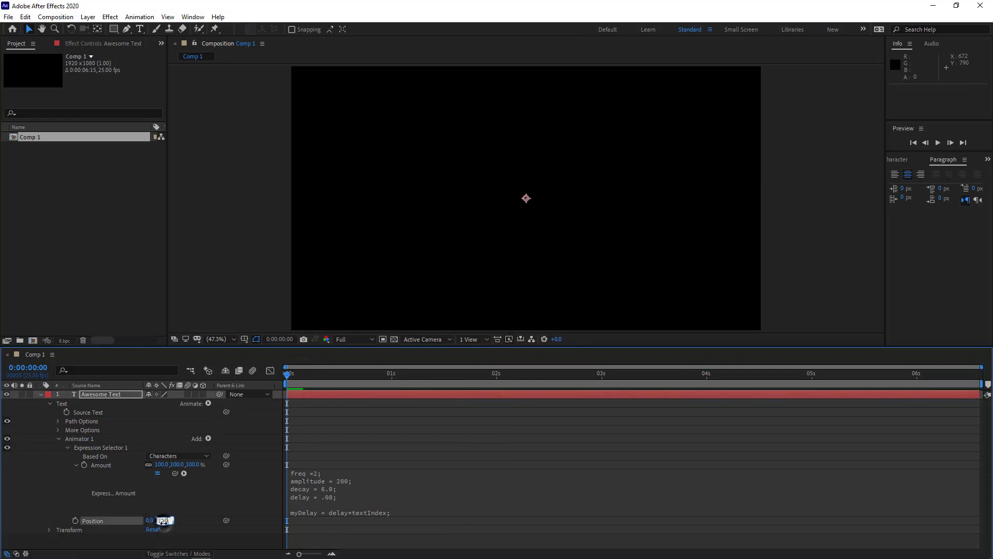
key(Return)
key(space)
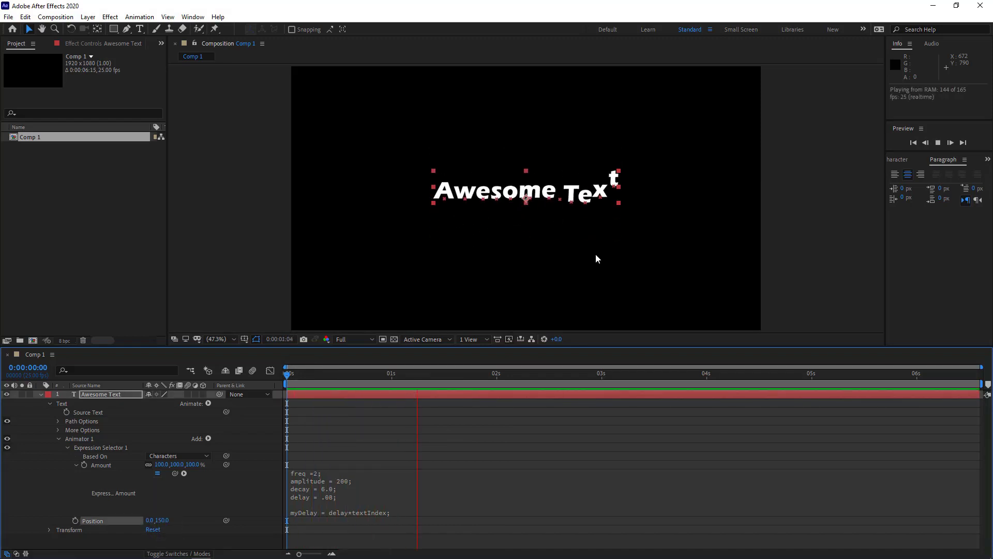
key(space)
key(ctrl+z)
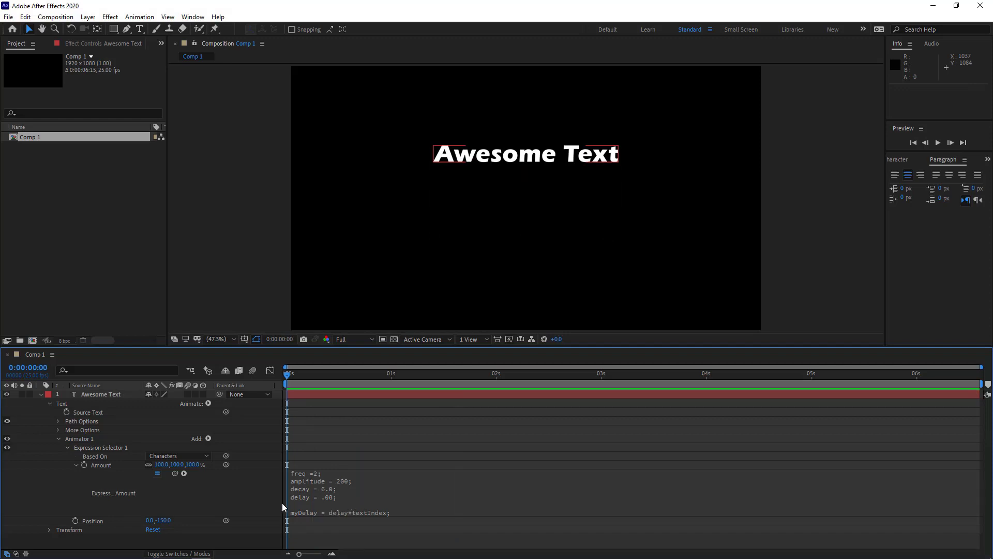
Preview the letter-by-letter bounce and return the playhead to the first frame.
key(space)
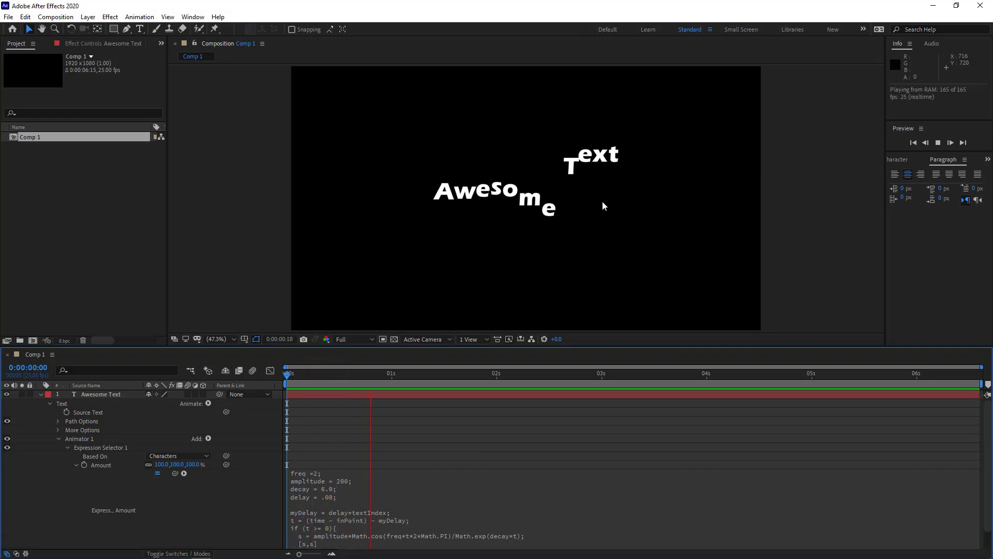
click(296, 376)
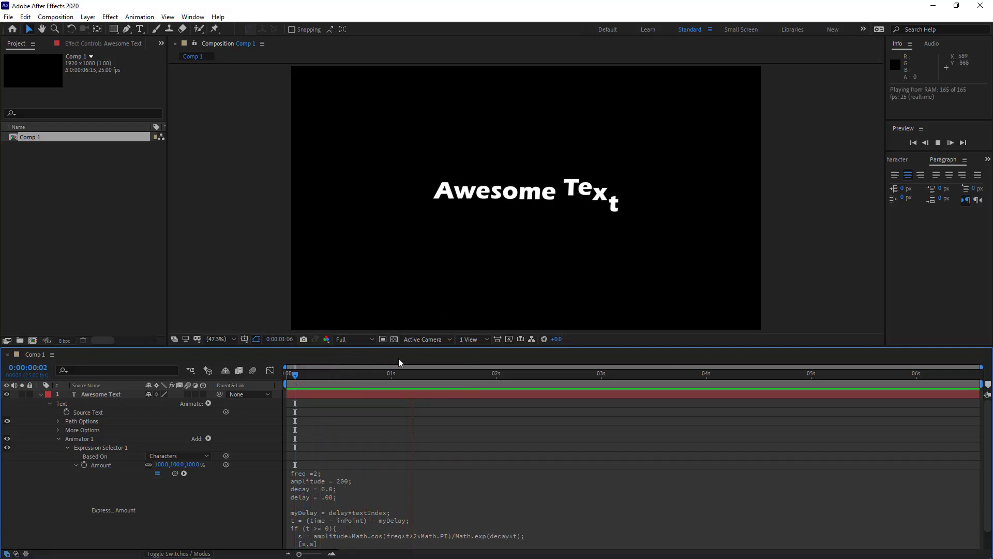
key(space)
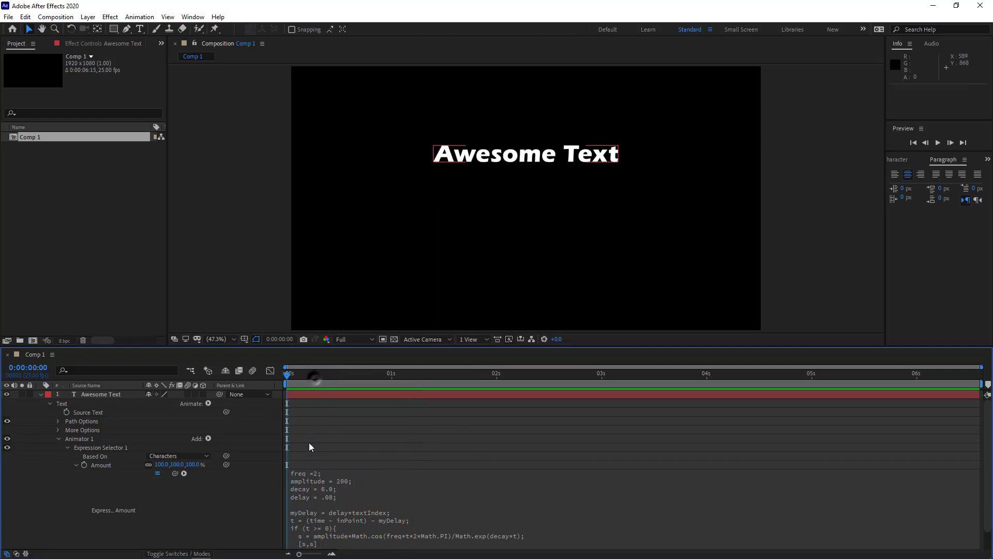
drag(326, 375, 286, 373)
Try a freq of 20 in the Amount expression, preview it, and undo the edit.
click(325, 477)
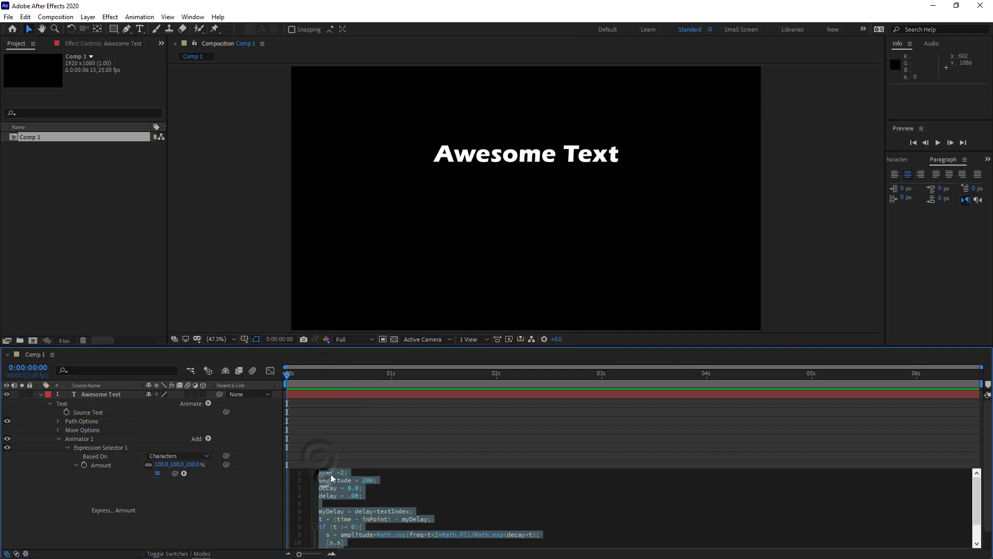
click(344, 474)
text(0)
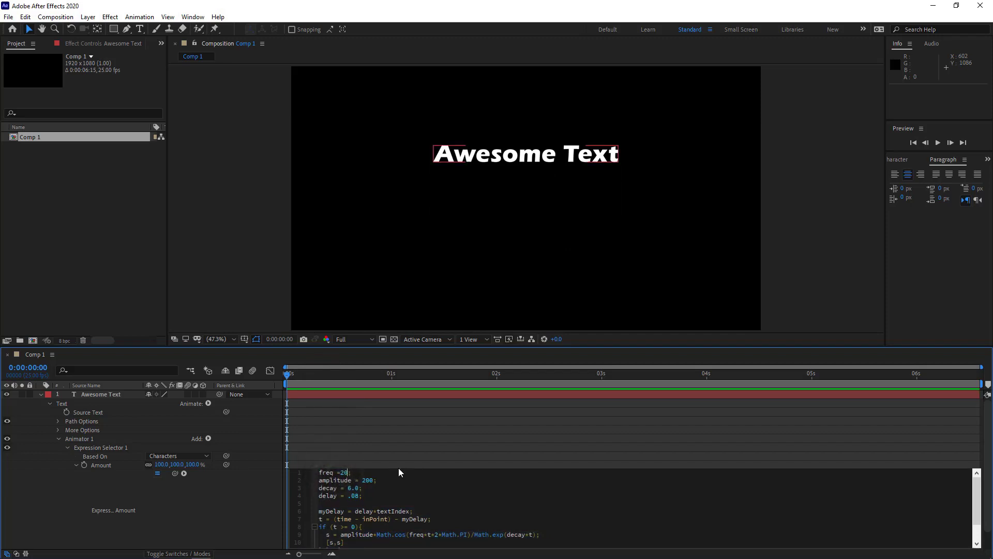
click(223, 486)
key(space)
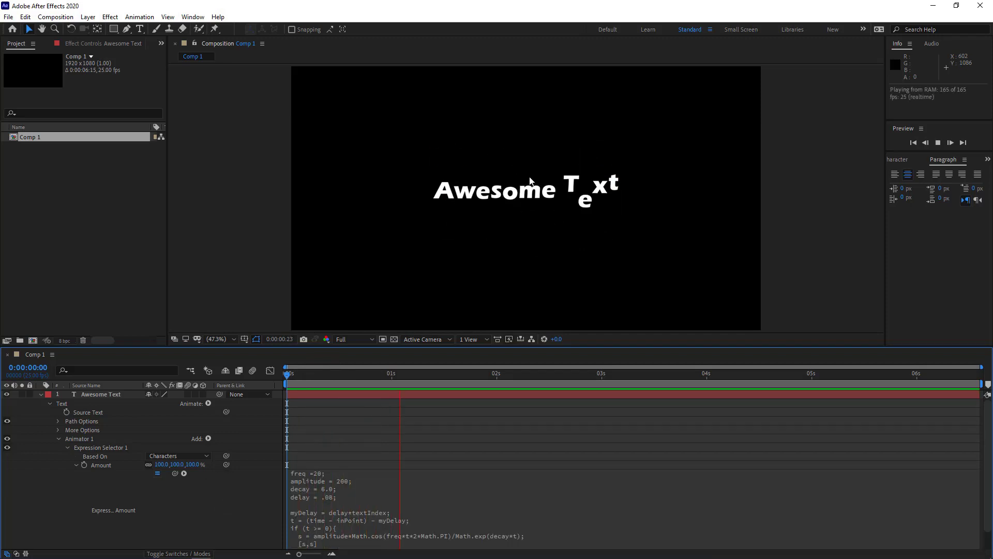
key(space)
key(ctrl+z)
At 0:00:00:07, show the rulers and place a horizontal guide at about 612 px, under the lowest letter A.
click(333, 491)
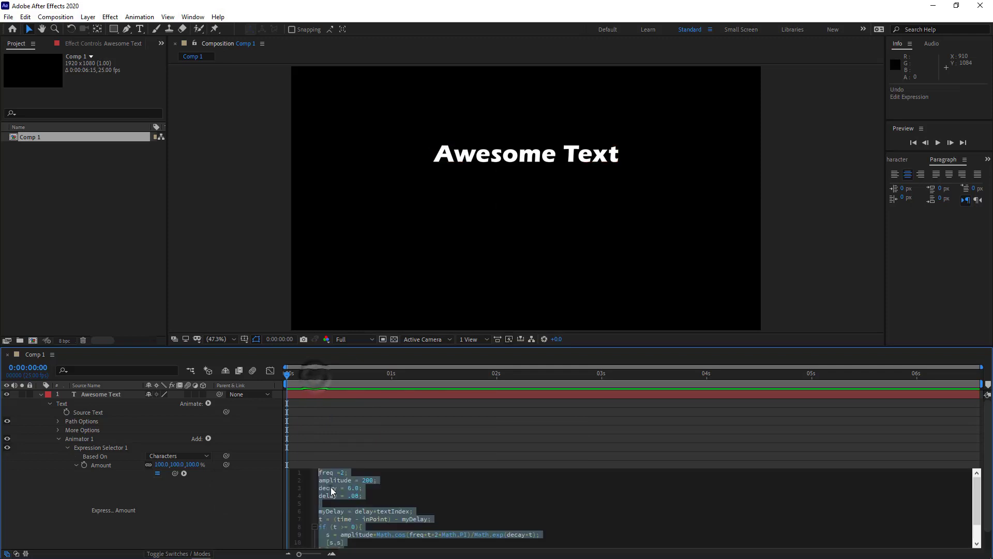
mouse_move(322, 372)
mouse_down()
mouse_move(341, 382)
mouse_move(317, 391)
mouse_up()
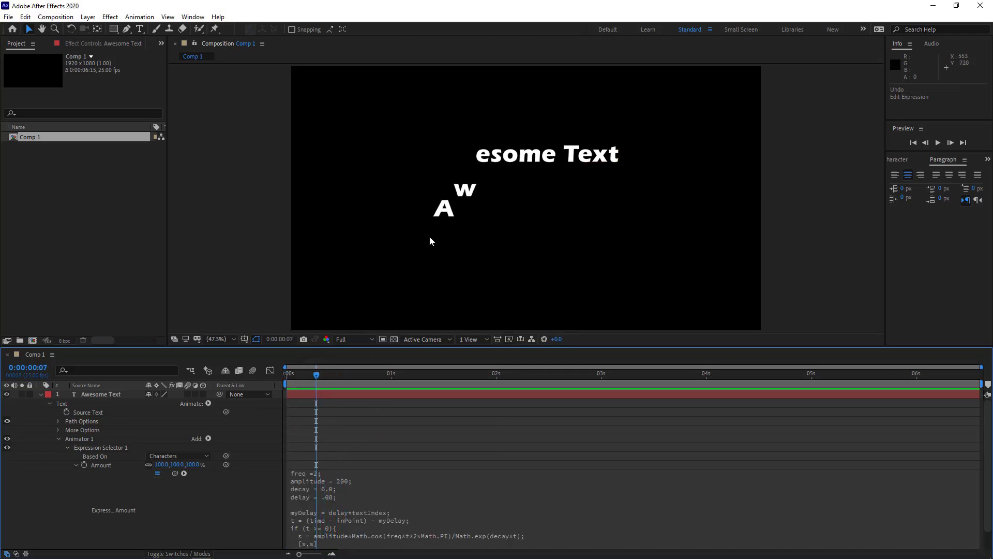
key(ctrl+r)
drag(489, 67, 489, 219)
Try an amplitude of 600 in the Amount expression, compare the drop against the guide, and undo the edit.
click(338, 482)
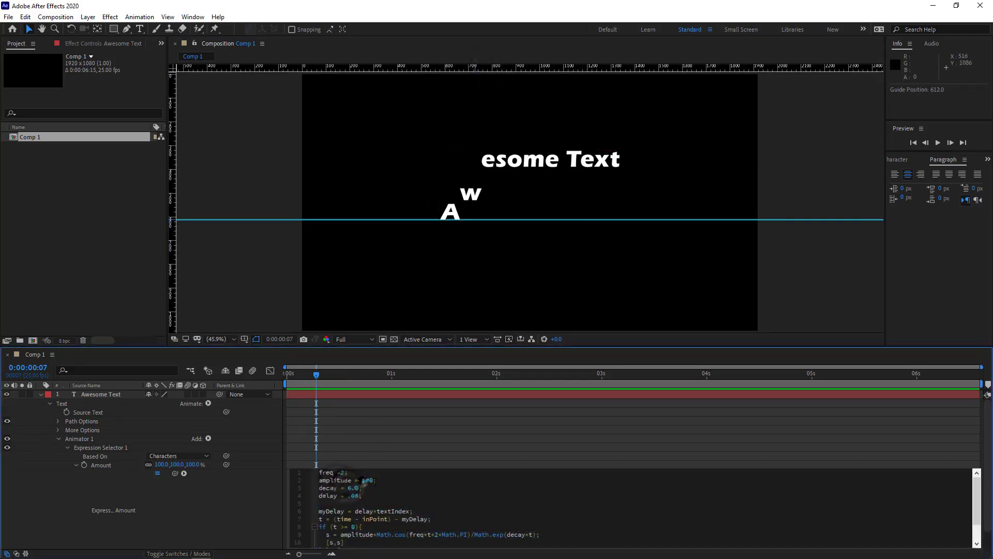
drag(362, 480, 366, 481)
click(450, 271)
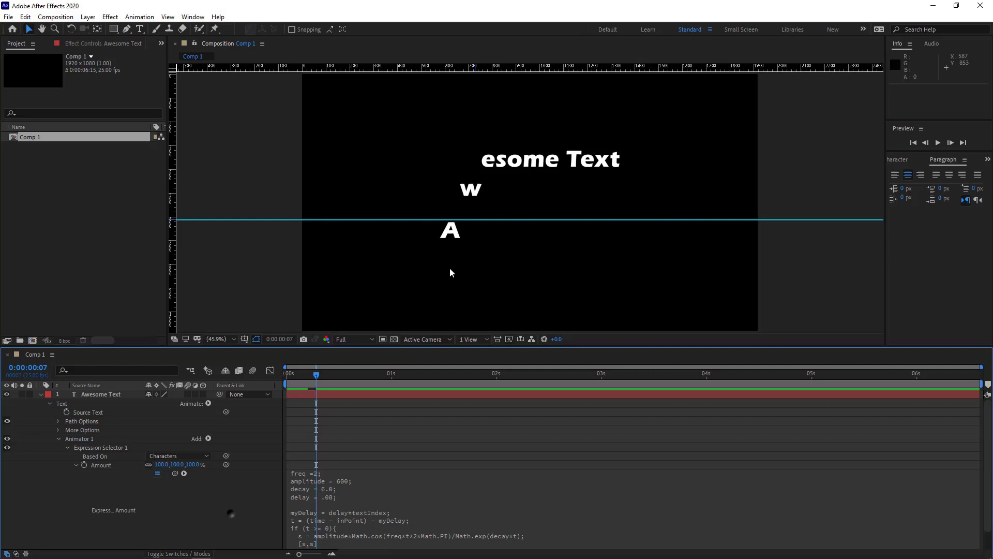
click(321, 374)
drag(322, 377, 517, 382)
key(ctrl+z)
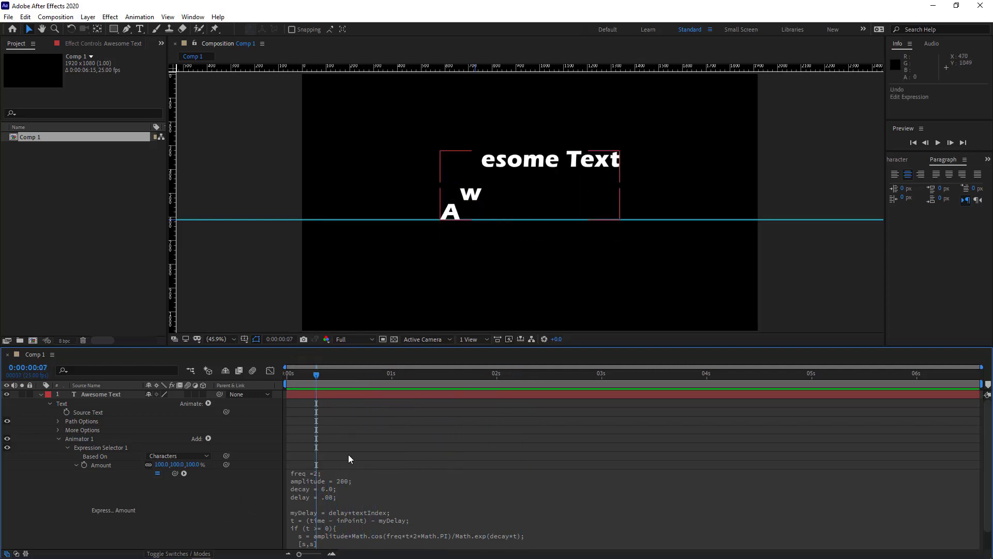
Set decay to 1.0 in the Amount expression and preview the bounce from the first frame.
drag(313, 376, 447, 376)
click(339, 488)
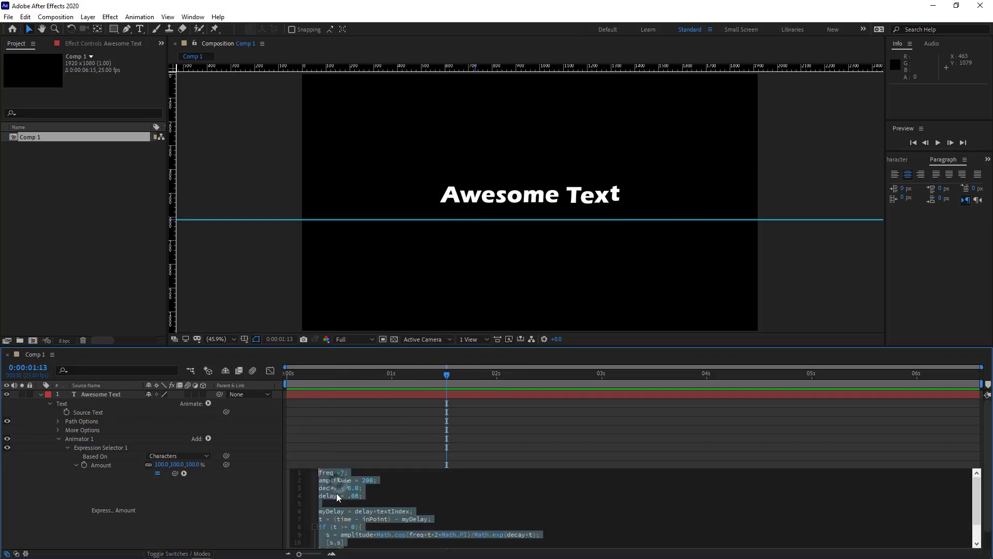
click(348, 489)
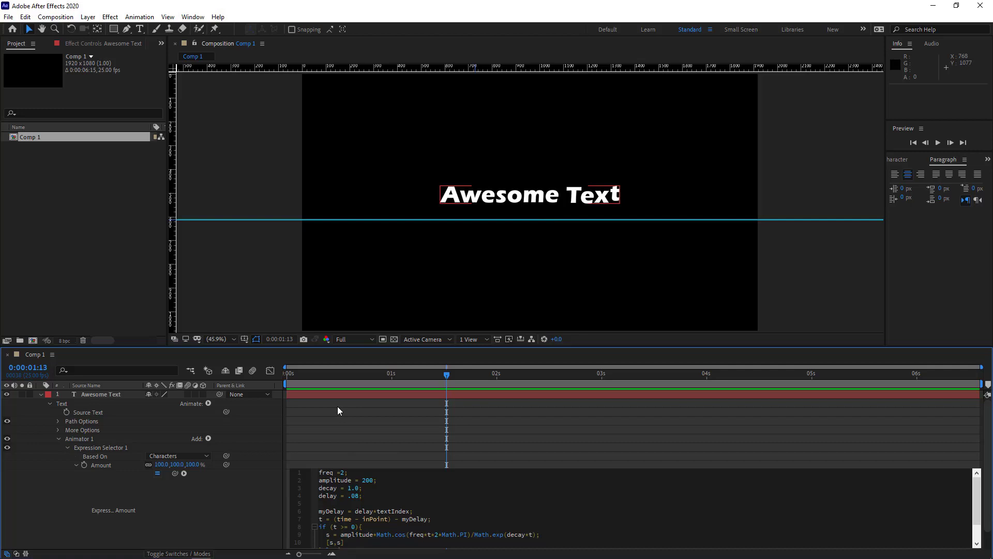
drag(324, 374, 269, 375)
click(232, 504)
key(space)
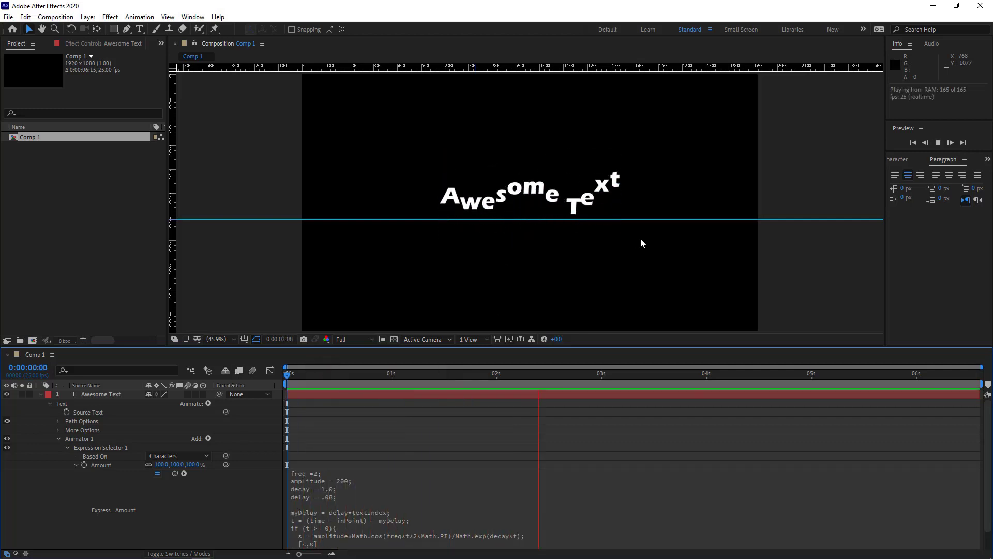
Try a decay of 10.0 in the Amount expression, preview it from the start, and undo the decay edits.
click(334, 501)
click(334, 501)
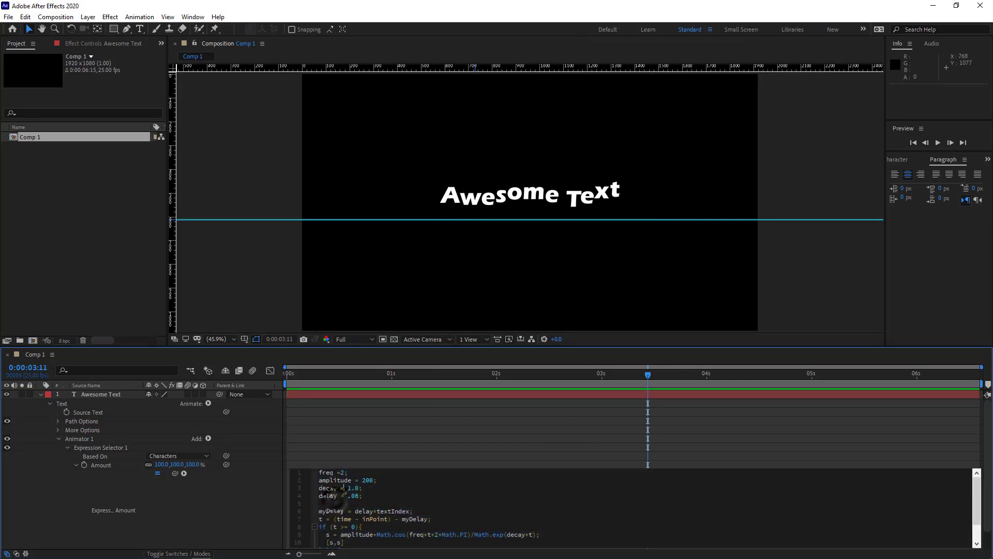
click(350, 488)
text(0)
click(254, 511)
drag(308, 374, 275, 381)
key(space)
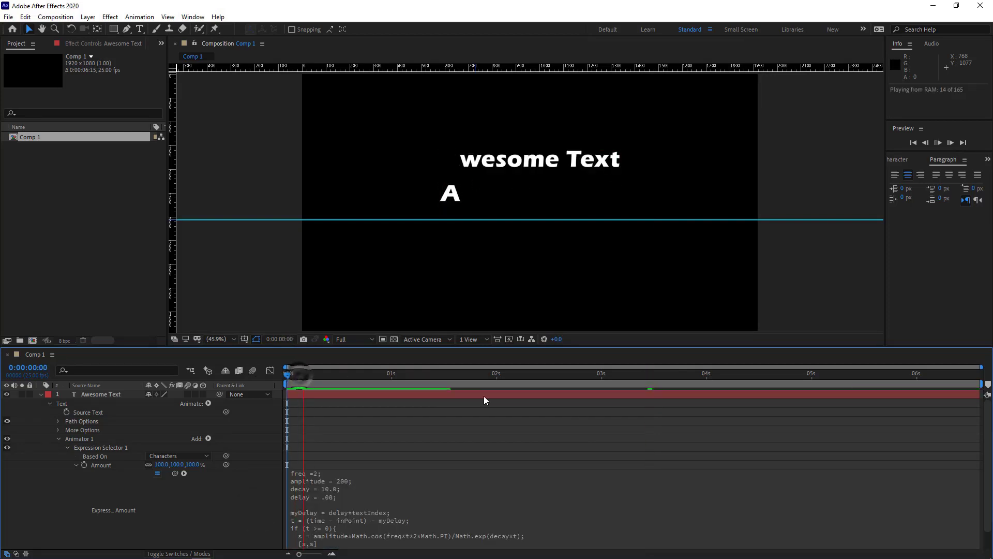
key(ctrl+z)
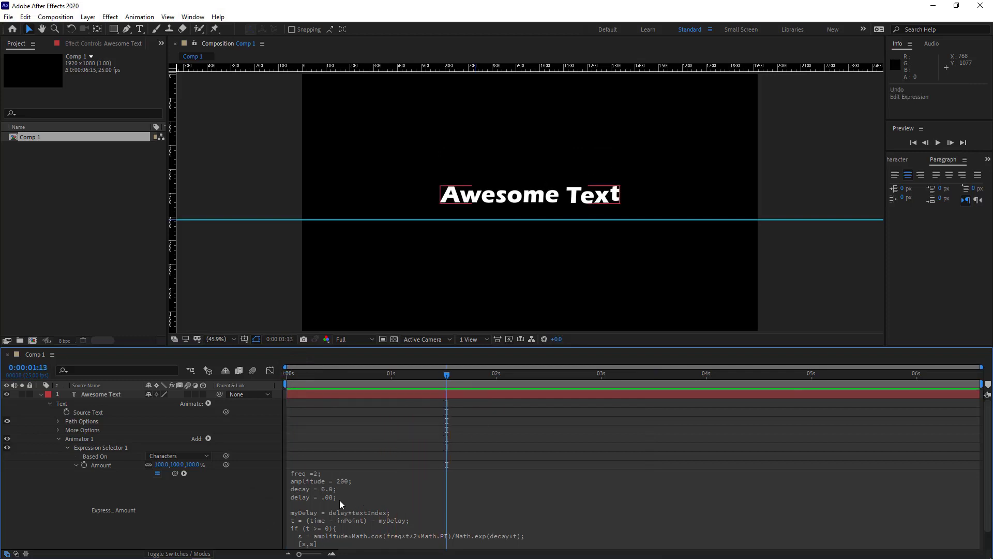
Try a delay of .5 in the Amount expression and preview the letter-by-letter bounce from the first frame.
click(342, 498)
click(348, 497)
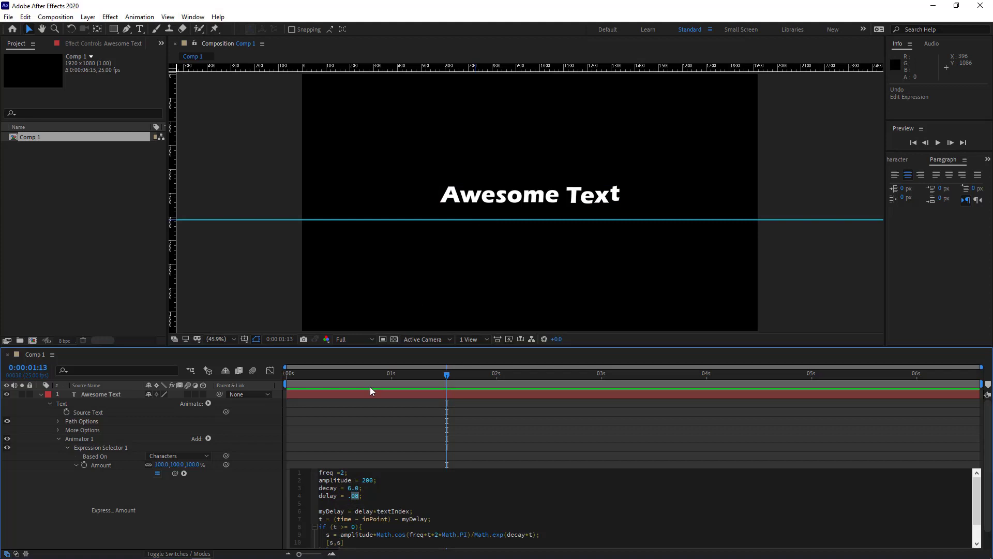
text(5)
drag(360, 375, 200, 386)
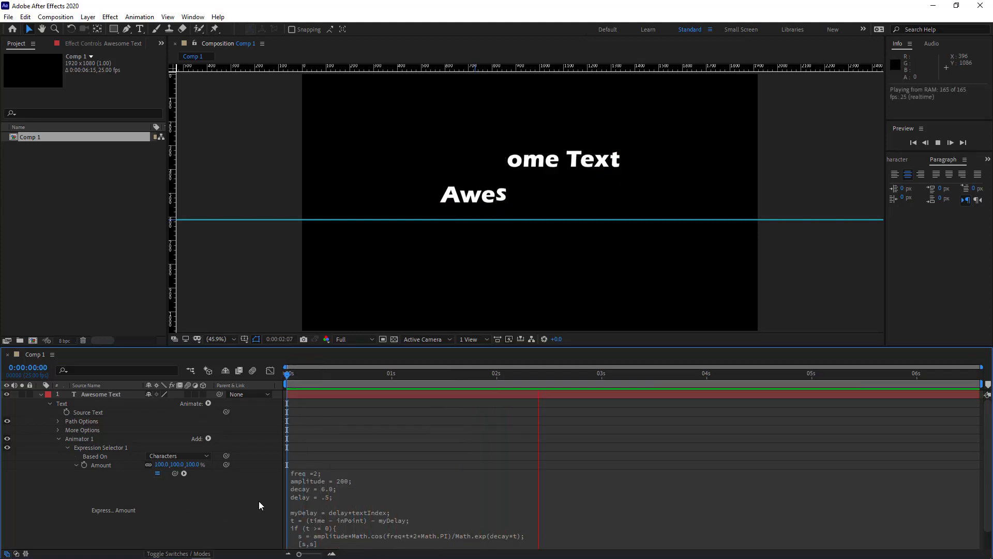
key(space)
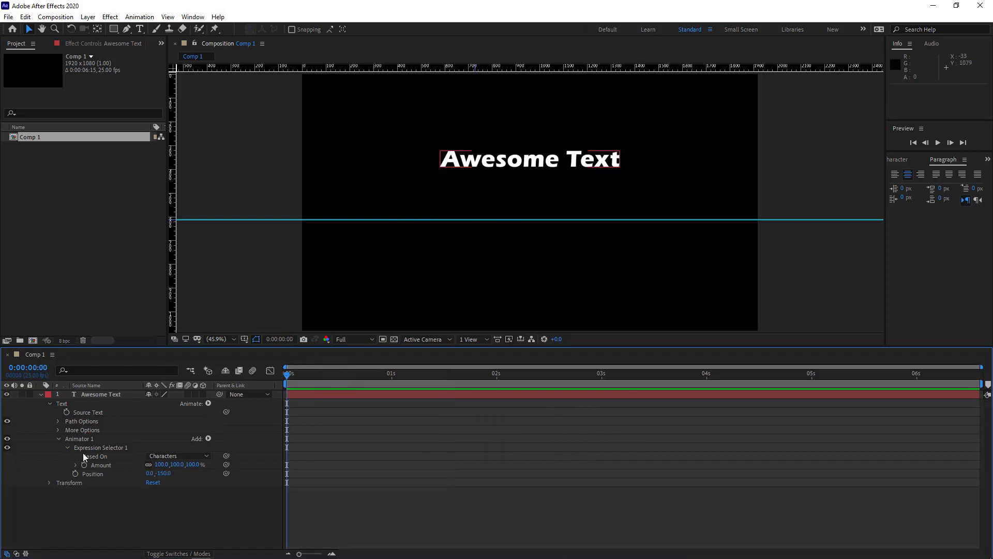
Duplicate Animator 1 and delete the Position property from the copy.
click(58, 438)
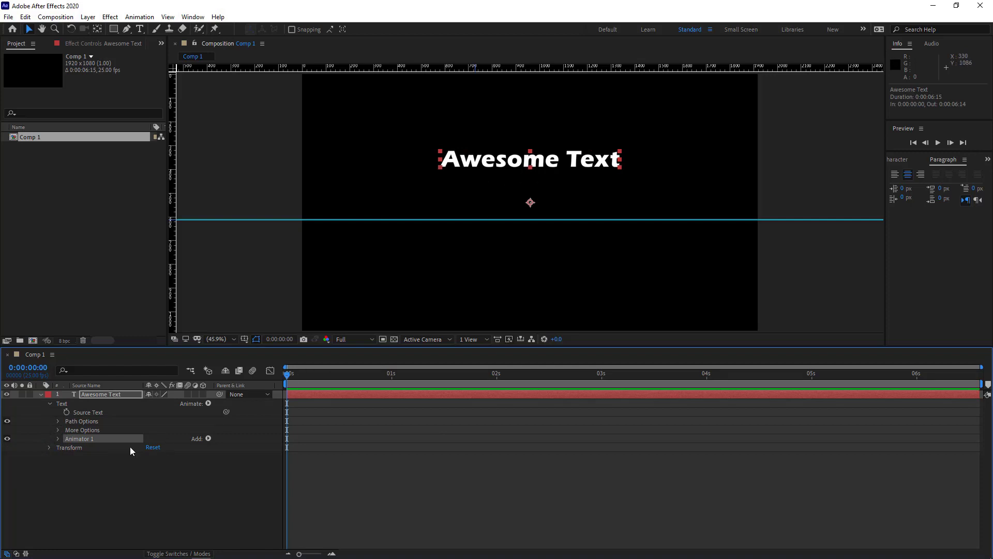
key(ctrl+d)
click(59, 448)
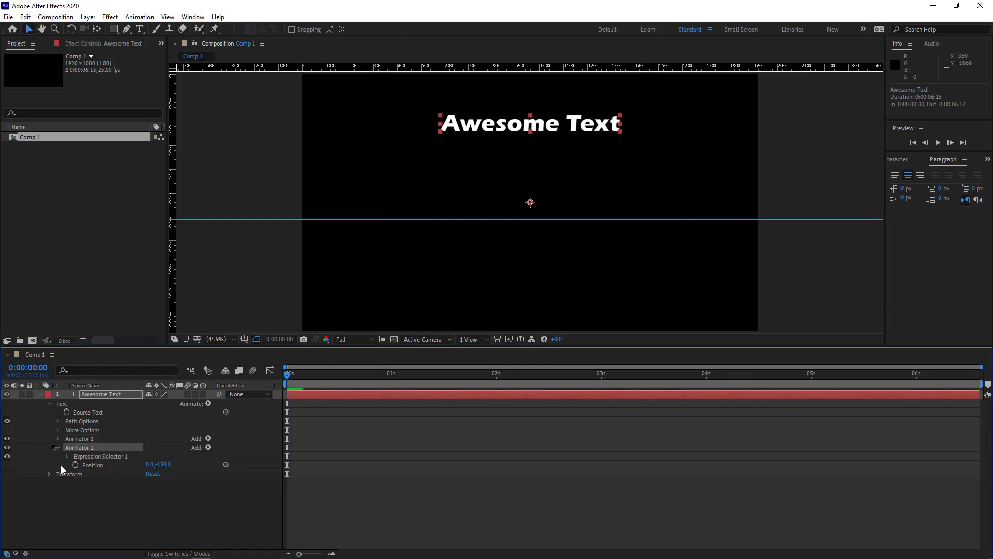
click(94, 467)
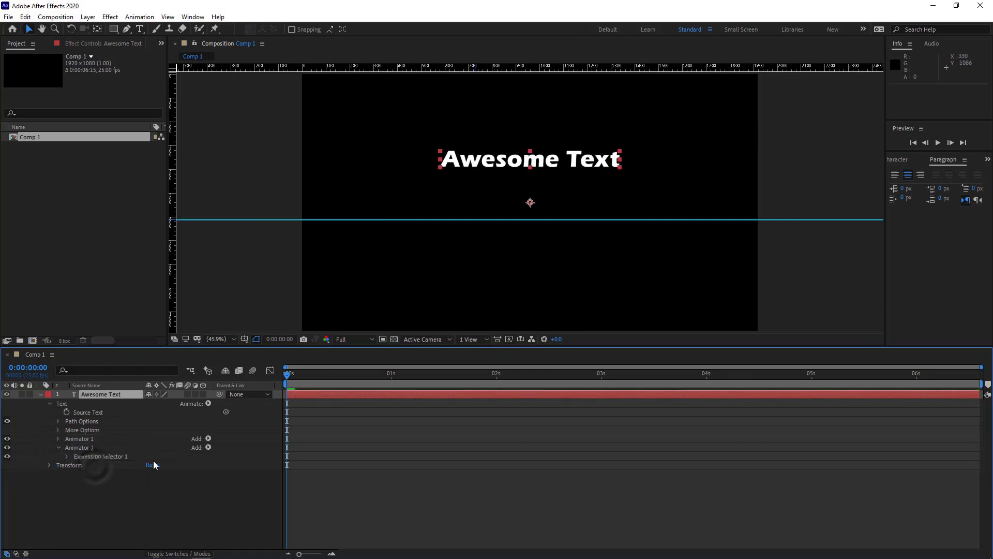
Add a Rotation property to Animator 2 and enable per-character 3D for the text.
click(208, 447)
mouse_move(248, 459)
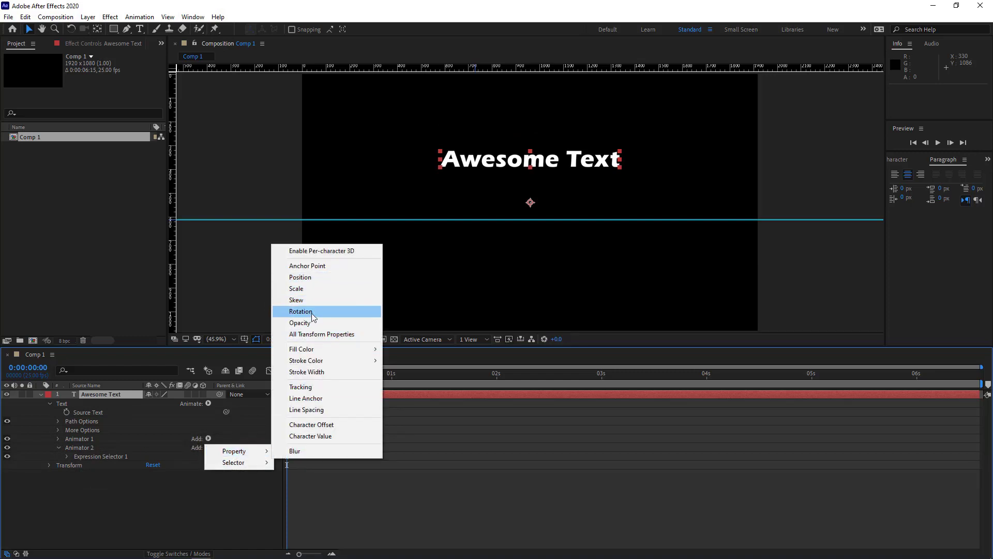
click(313, 311)
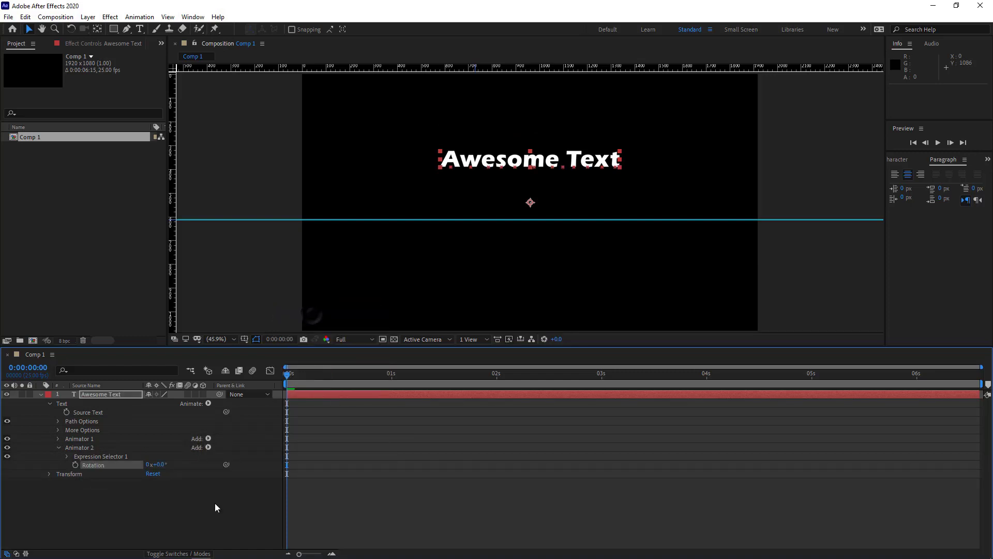
click(208, 447)
mouse_move(237, 451)
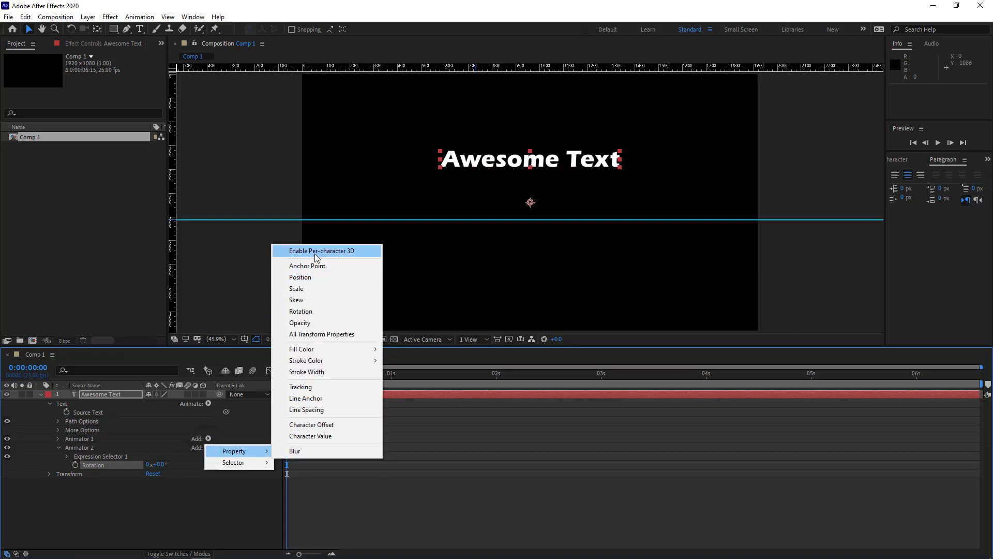
click(346, 252)
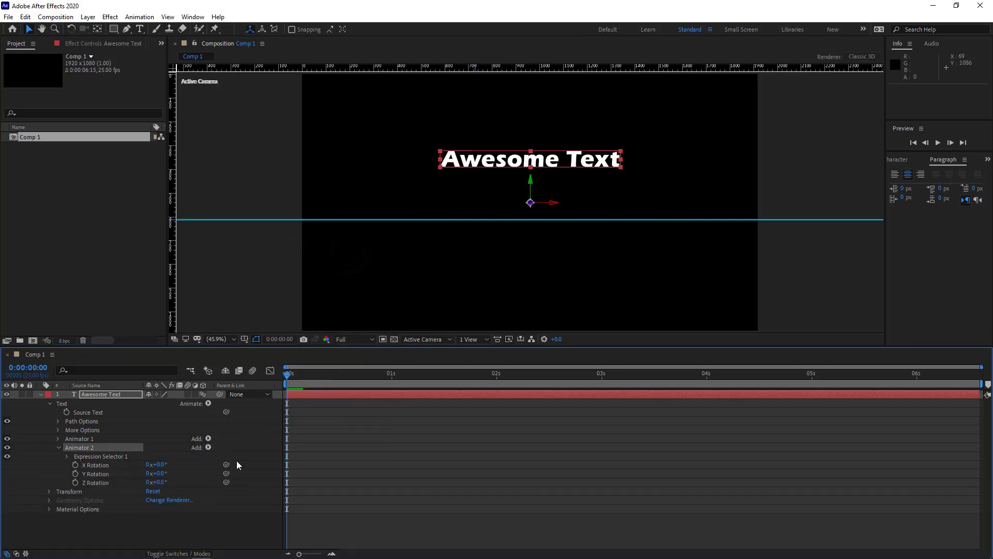
Set Animator 2's Y Rotation to -90° and preview the spinning, bouncing letters.
drag(162, 477, 195, 476)
text(-90)
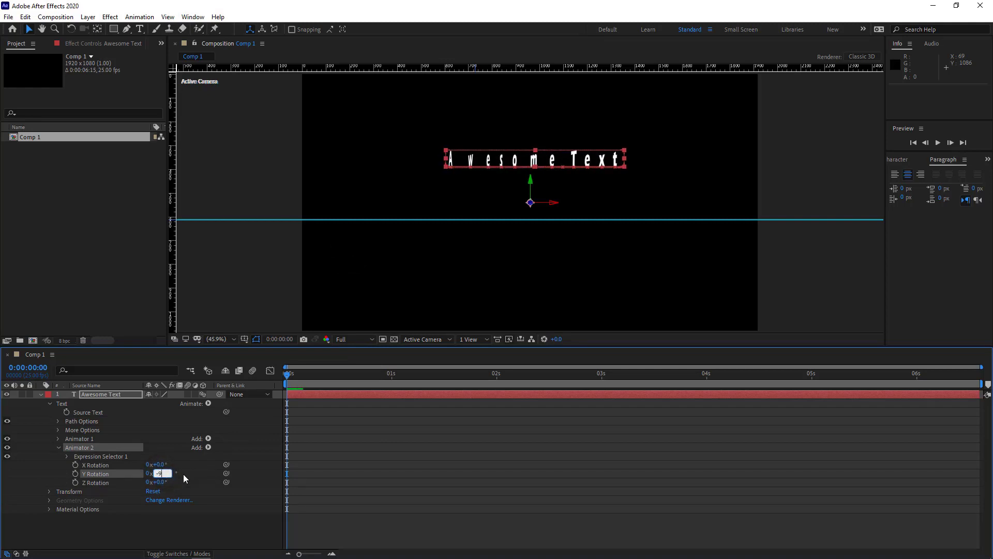
key(Return)
click(192, 512)
key(space)
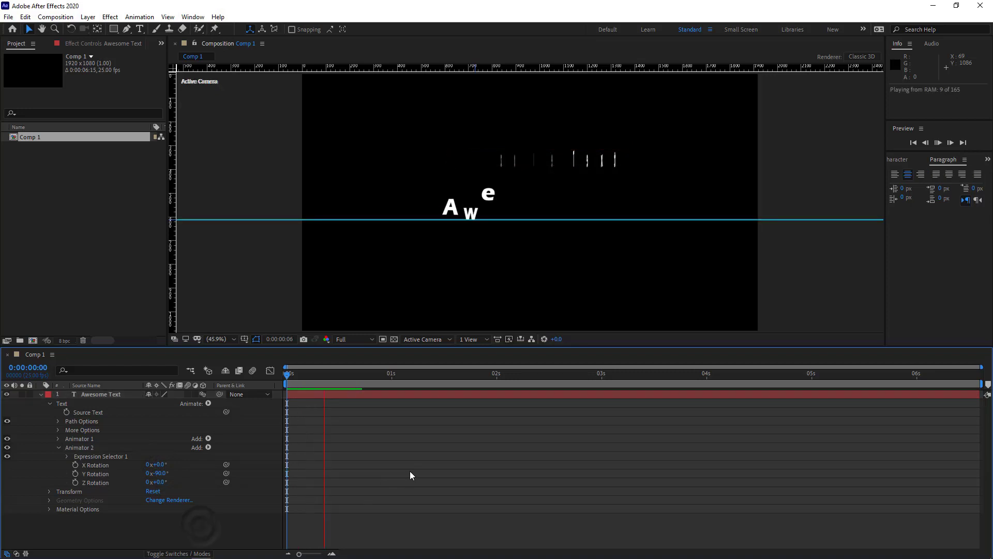
key(space)
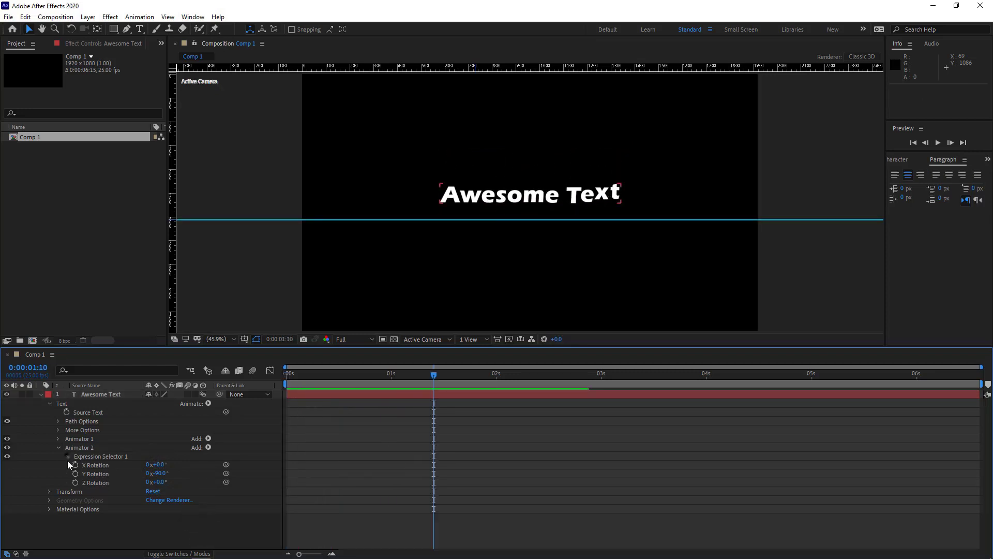
Set decay to 2.0 in Animator 2's Amount expression and preview the animation.
click(68, 457)
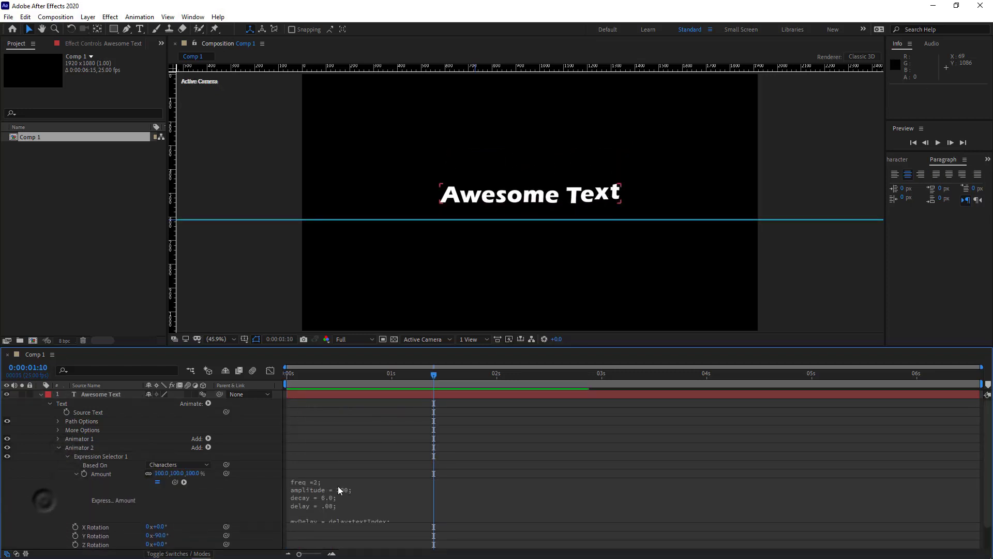
click(345, 498)
click(355, 499)
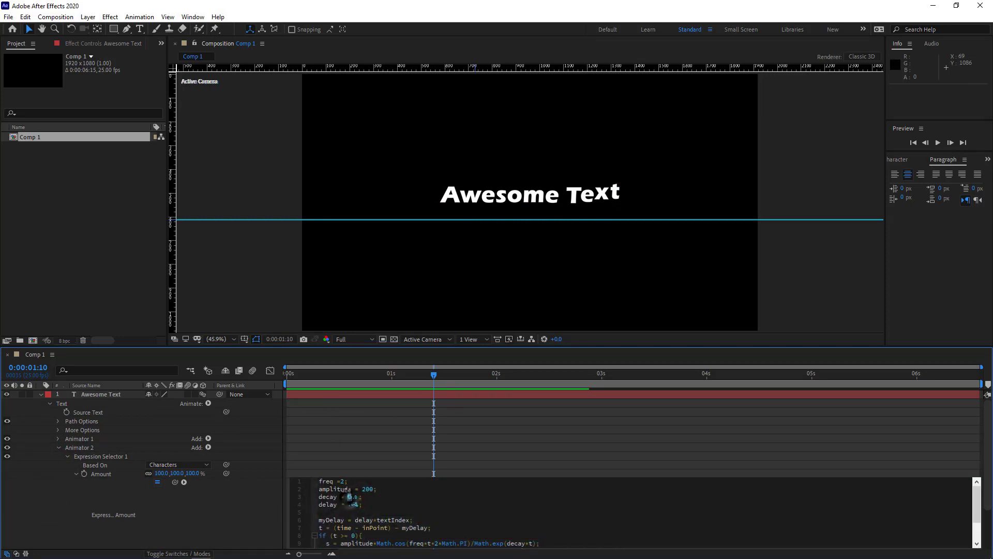
drag(348, 498, 353, 499)
click(231, 497)
key(space)
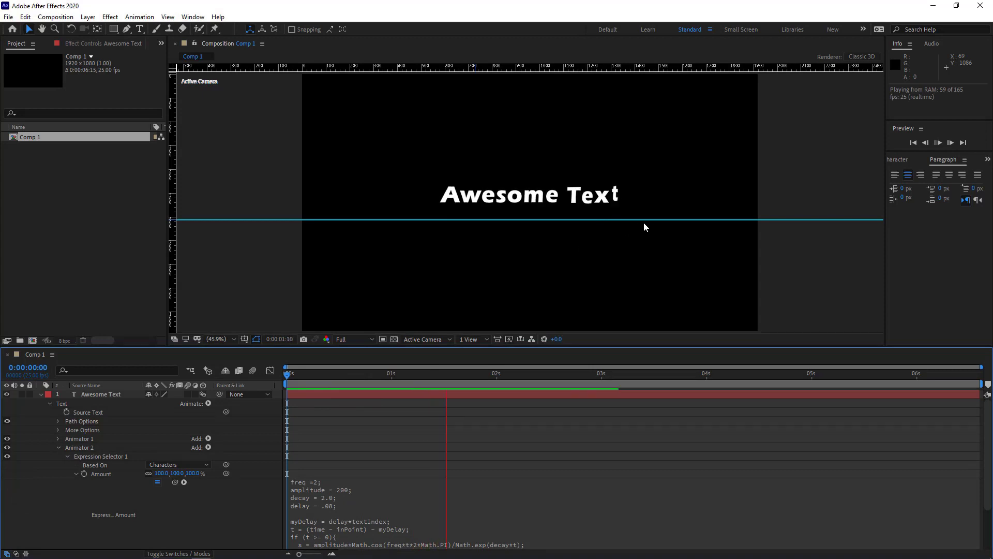
key(space)
At the first frame, draw a rectangular mask about 816 × 107 px around the raised letters on the Awesome Text layer.
click(58, 438)
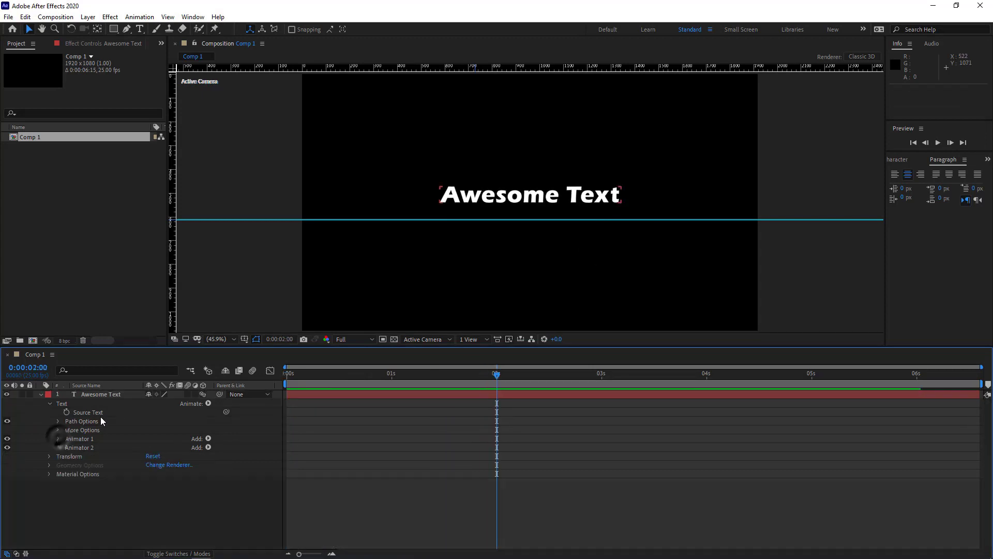
click(101, 394)
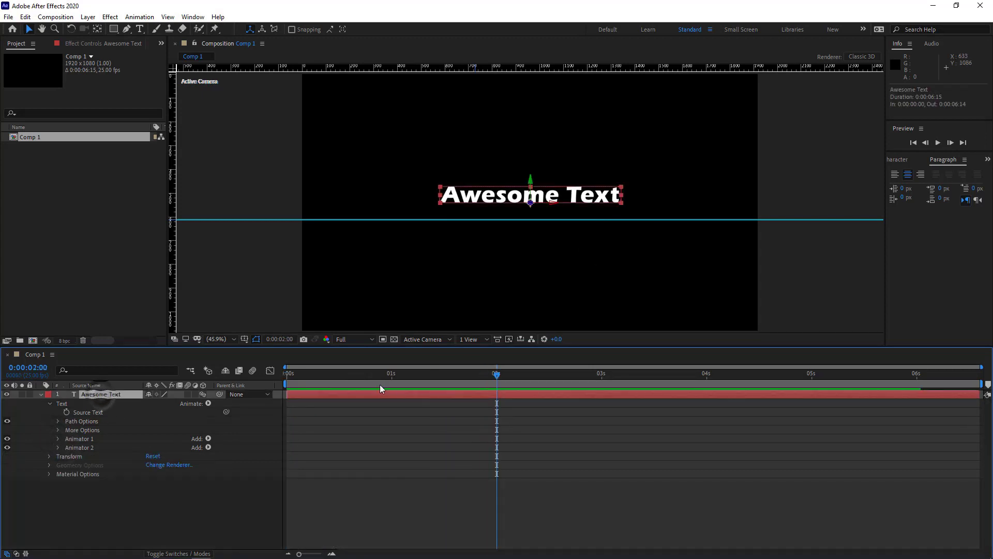
drag(381, 373, 222, 365)
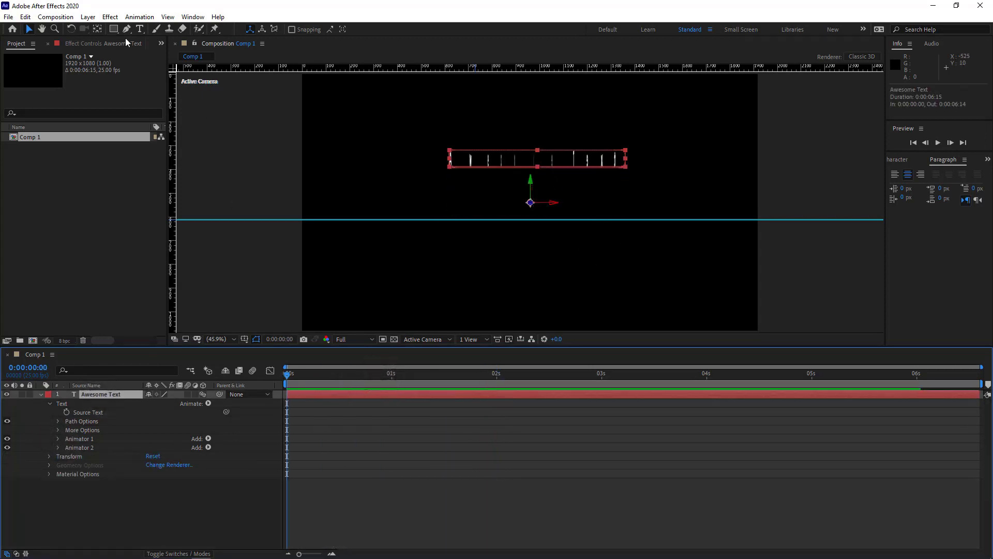
click(113, 29)
drag(632, 147, 437, 172)
Set the Awesome Text layer's mask mode to Subtract and preview the animation.
click(162, 464)
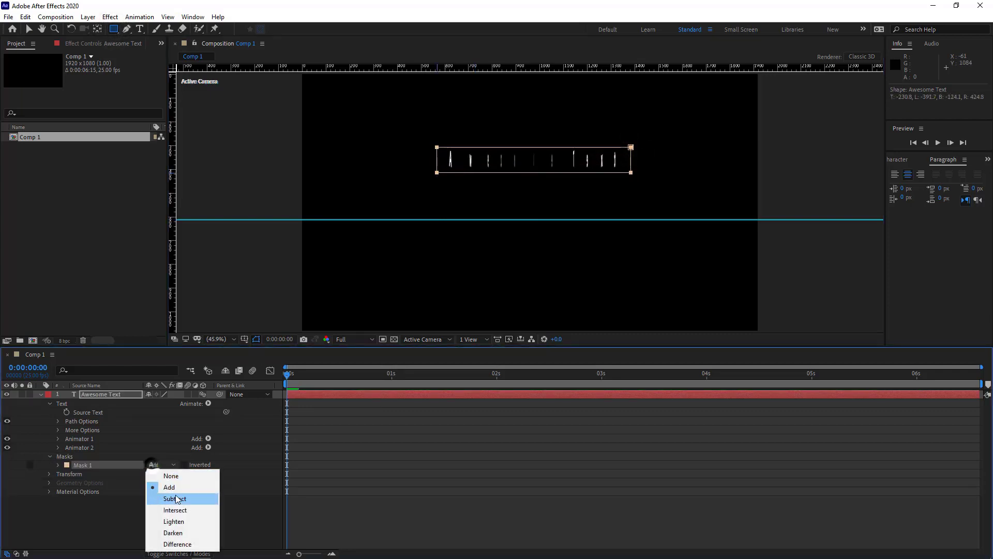
click(165, 498)
key(v)
key(space)
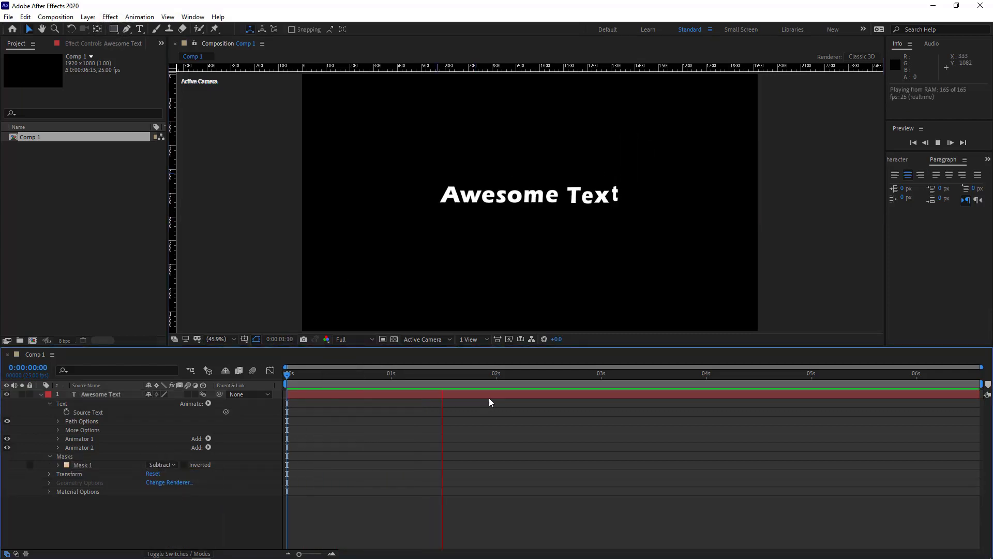
key(space)
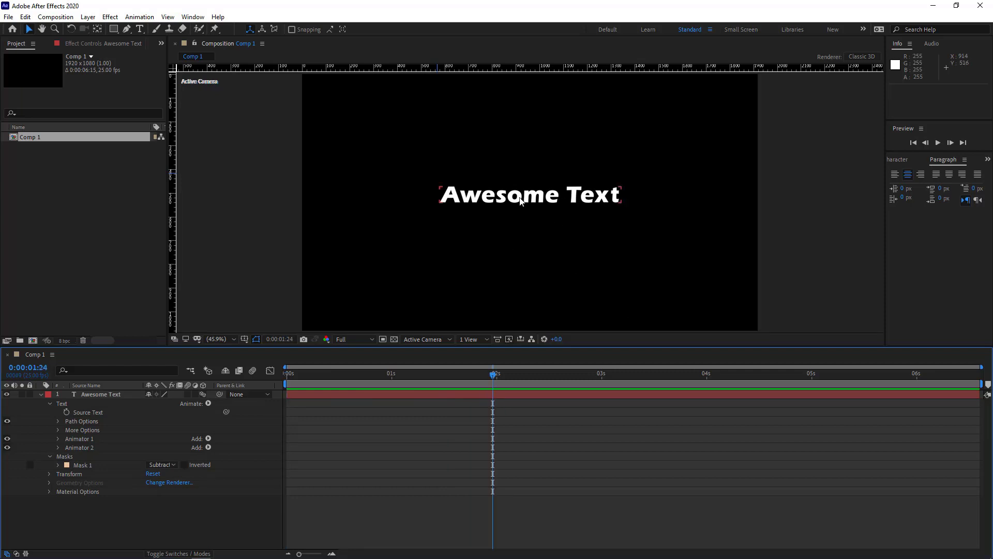
Save Animator 1 and Animator 2 together as an animation preset named My Bouncing Text on the Desktop.
drag(83, 440, 90, 450)
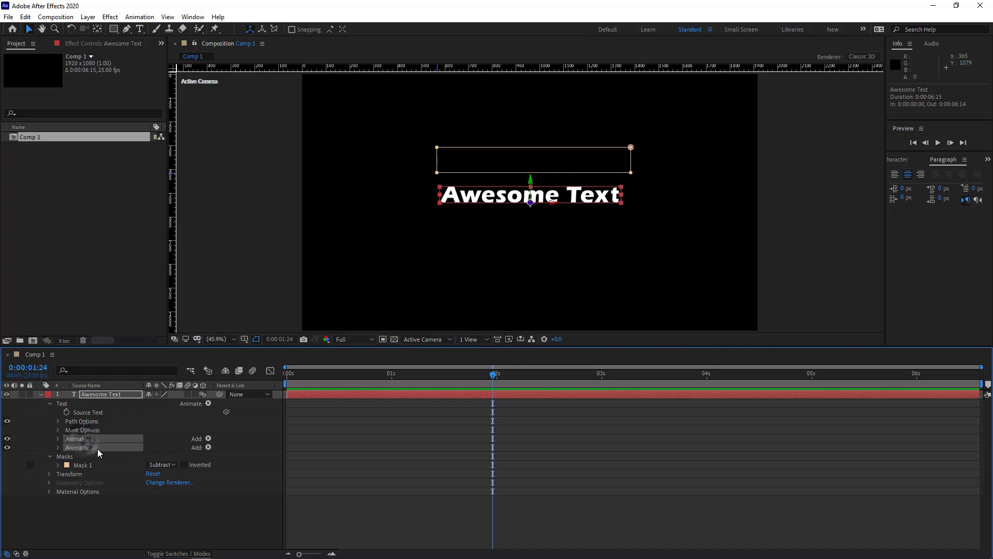
click(139, 17)
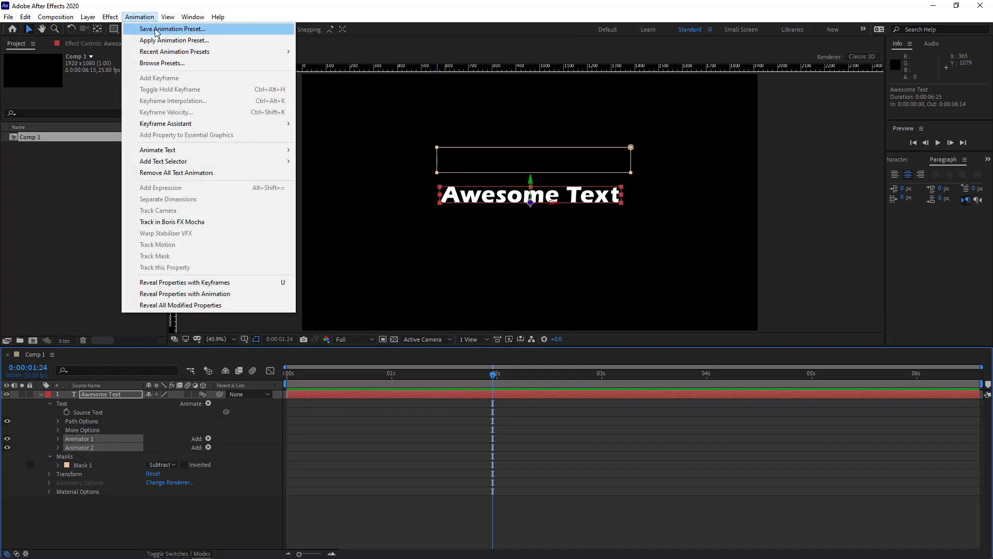
click(200, 28)
text(My Bouncing Text)
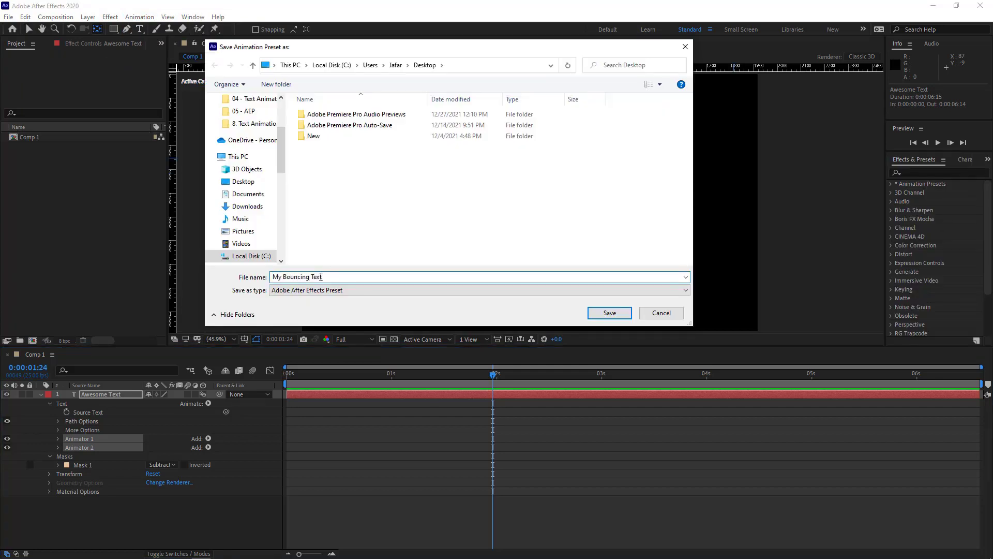
key(Return)
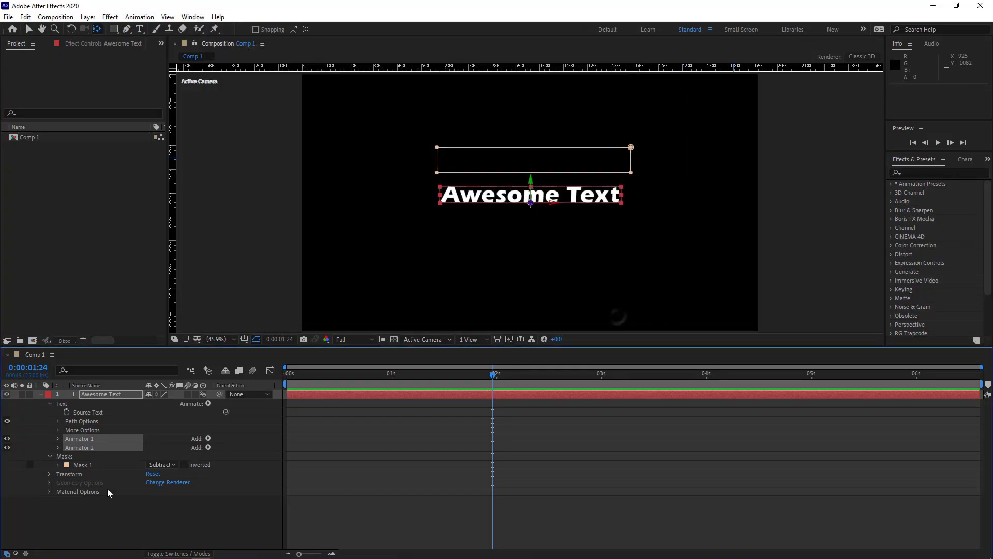
Create a second composition with the offered settings and add a text layer reading "New Text", centred in the frame.
key(ctrl+n)
click(610, 313)
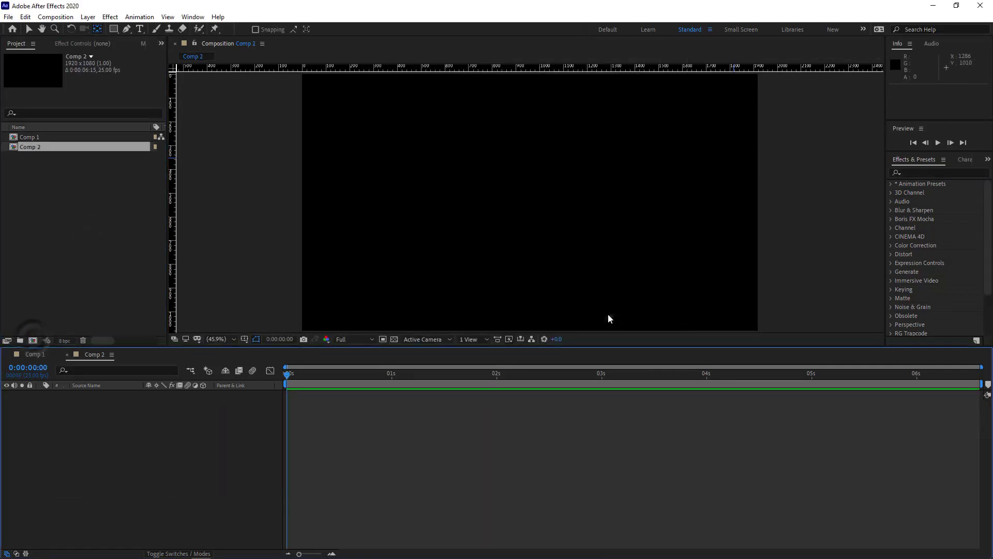
click(139, 28)
click(533, 182)
text(New Text)
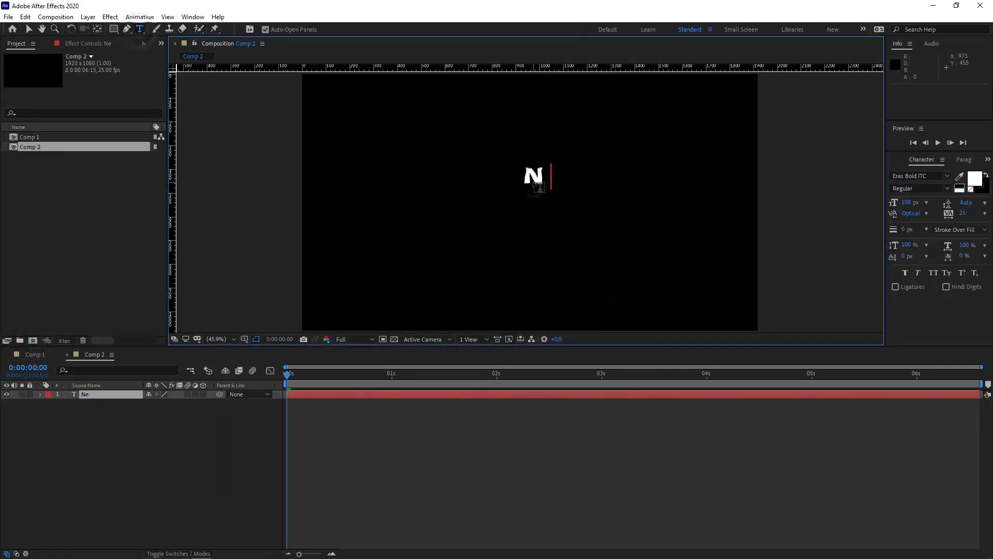
key(Escape)
key(ctrl+Home)
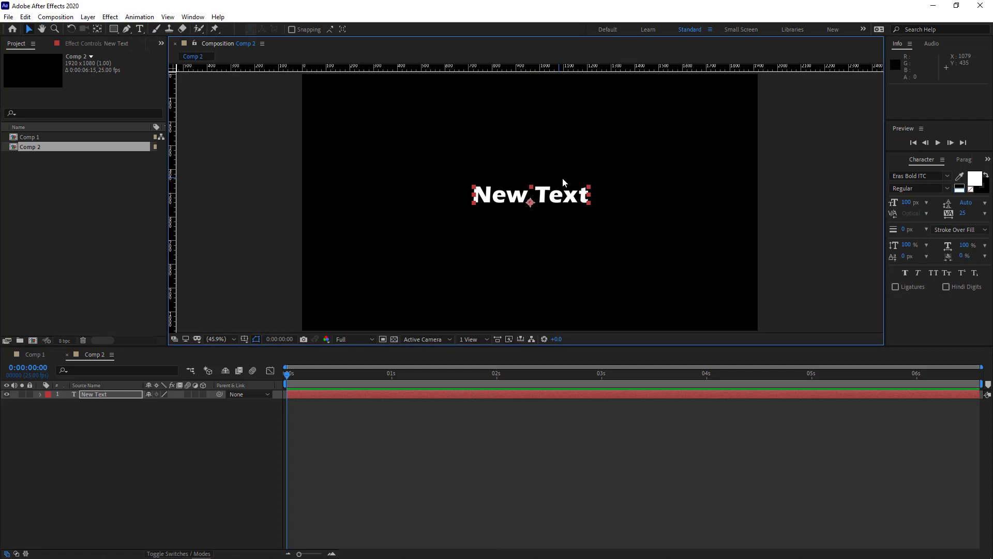
Apply the My Bouncing Text animation preset to the New Text layer and preview it.
click(110, 394)
click(140, 17)
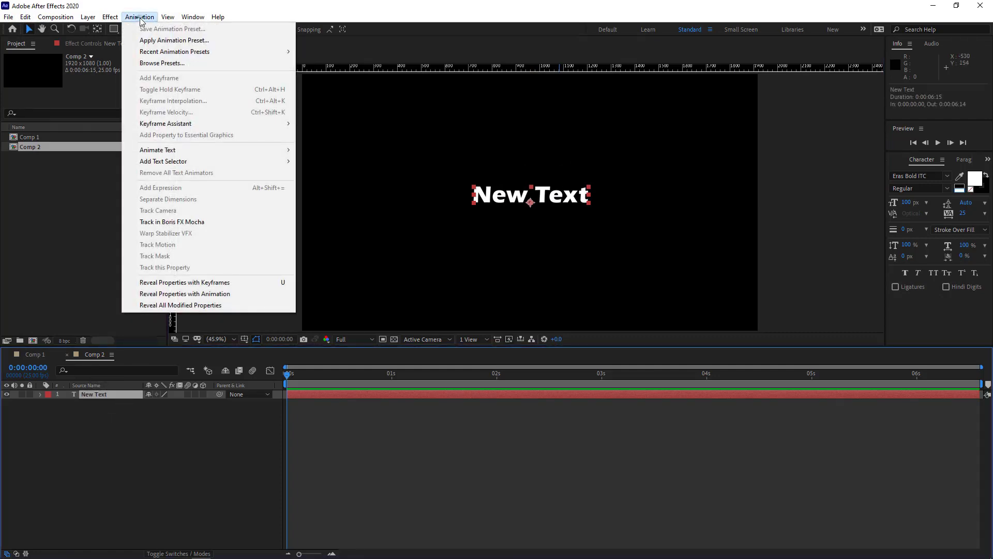
click(156, 42)
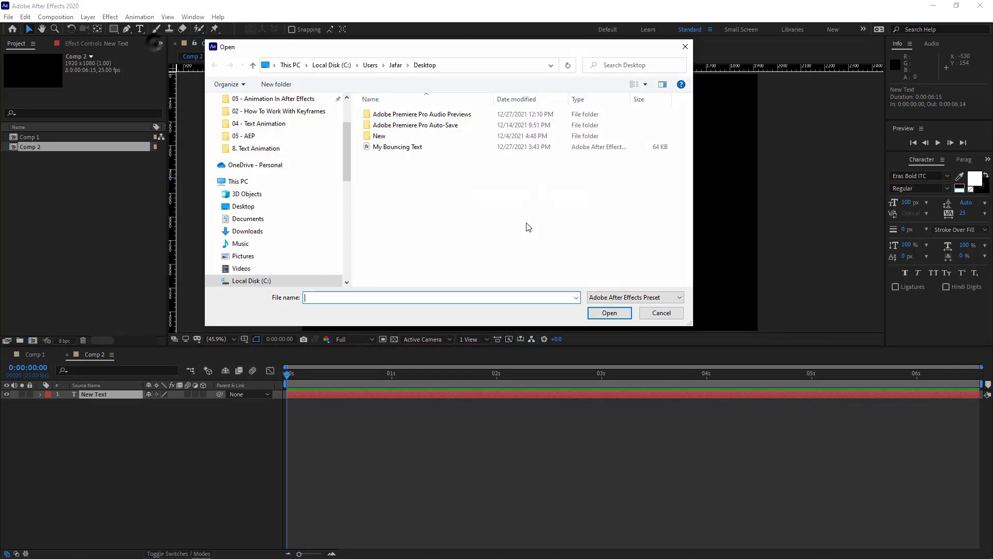
click(406, 149)
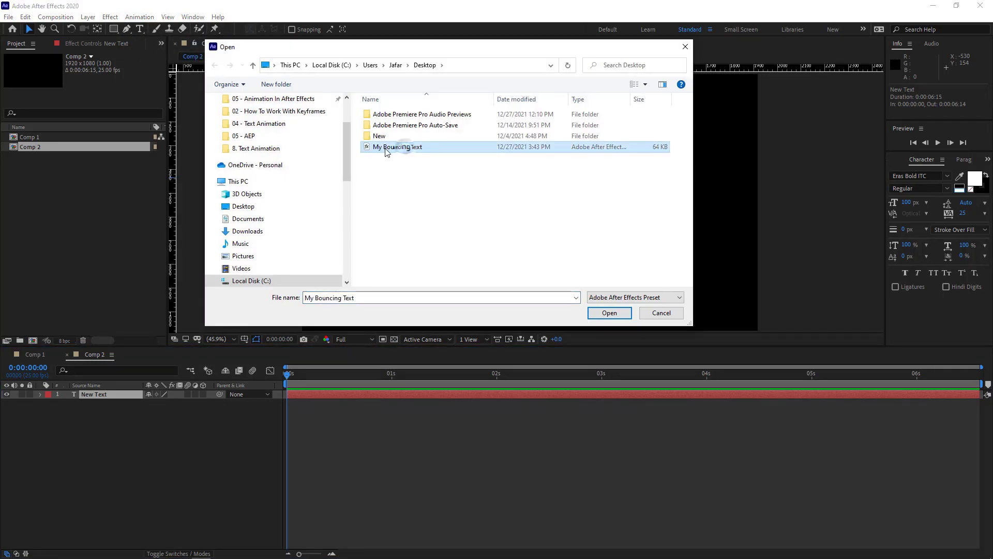
click(626, 314)
key(space)
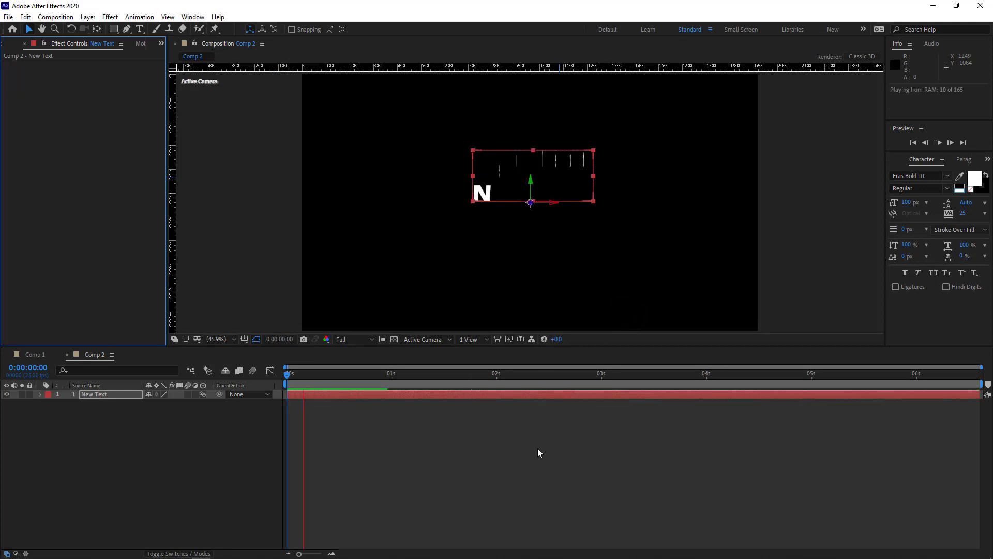
click(538, 448)
At the first frame, draw a rectangular mask around the raised letters on the New Text layer.
drag(362, 372, 285, 374)
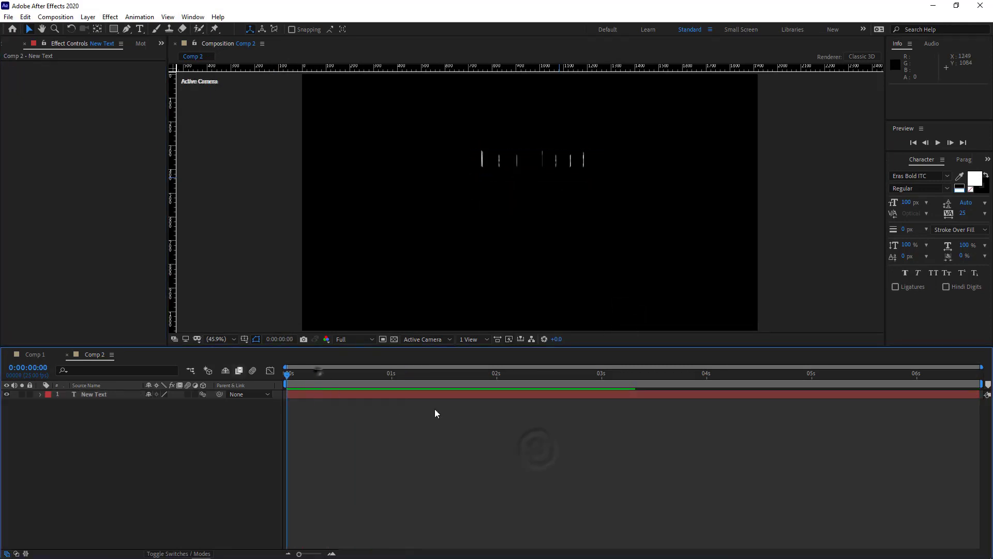
click(489, 394)
double_click(113, 29)
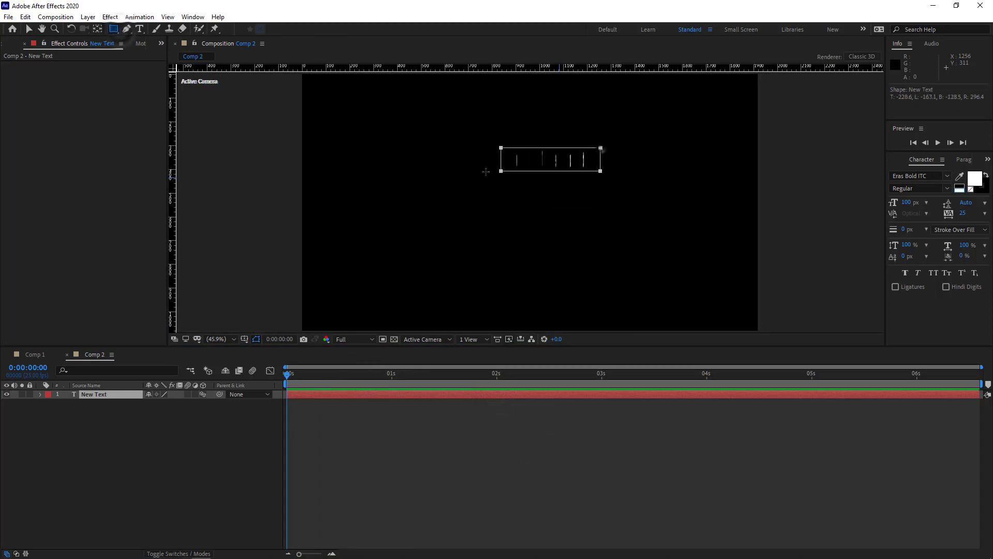
Set the New Text layer's mask mode to Subtract and preview the animation.
click(40, 394)
click(160, 420)
click(171, 455)
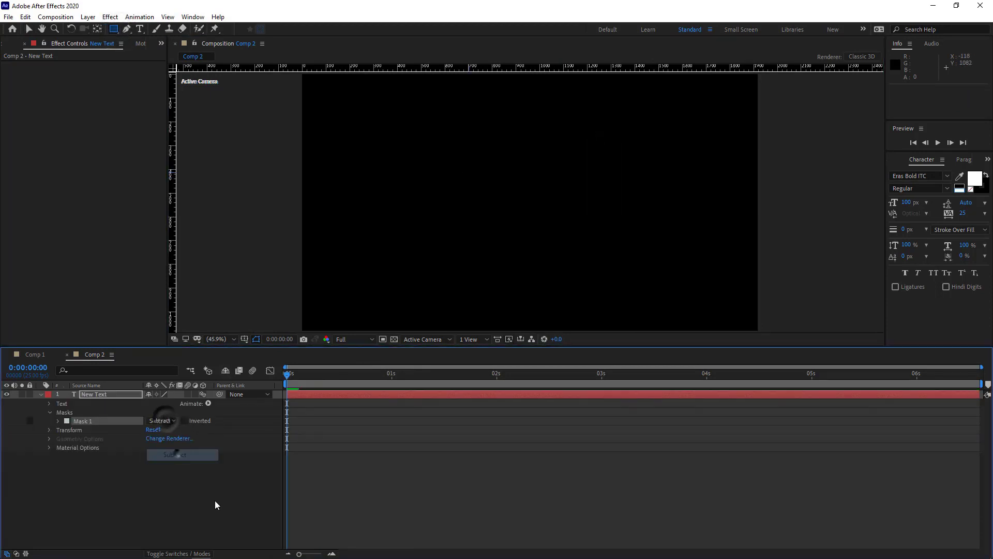
click(212, 501)
key(space)
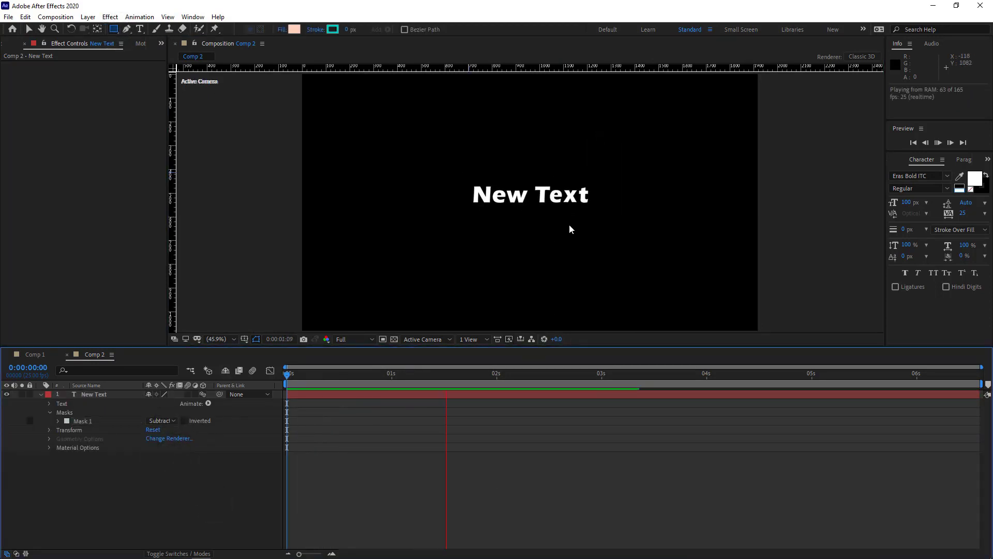
key(space)
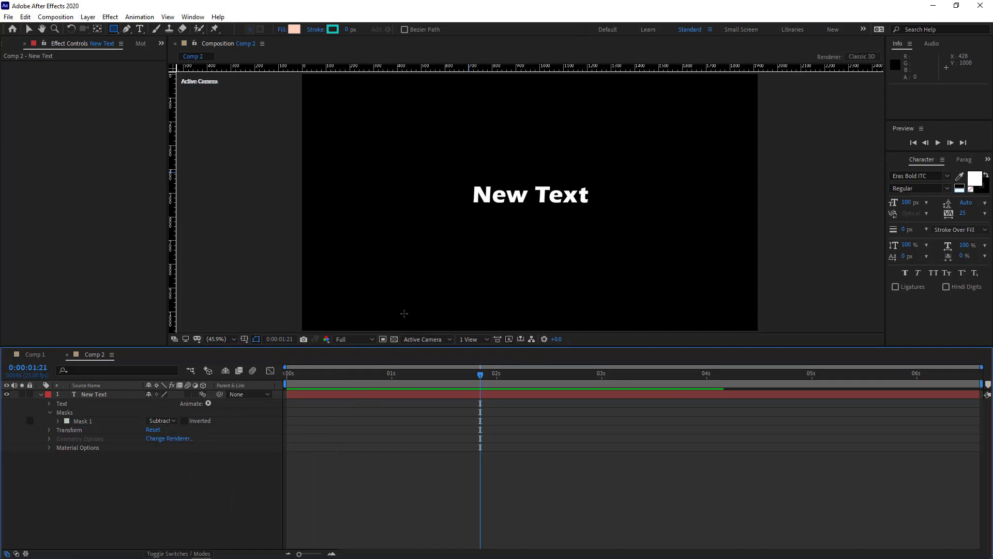